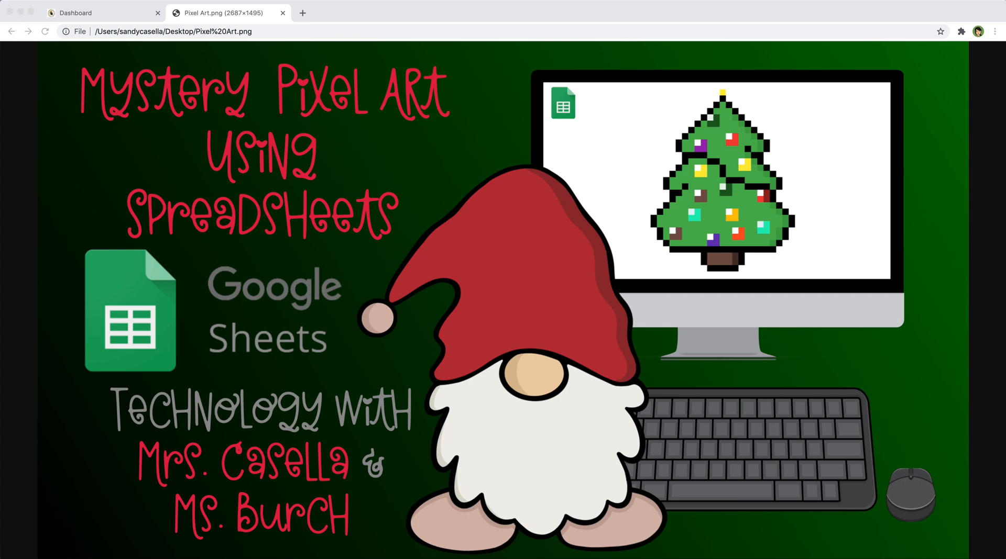
Step: Open the Technology - Grade 6 course from the Canvas dashboard and go to its 2nd marking period calendar page
click(89, 13)
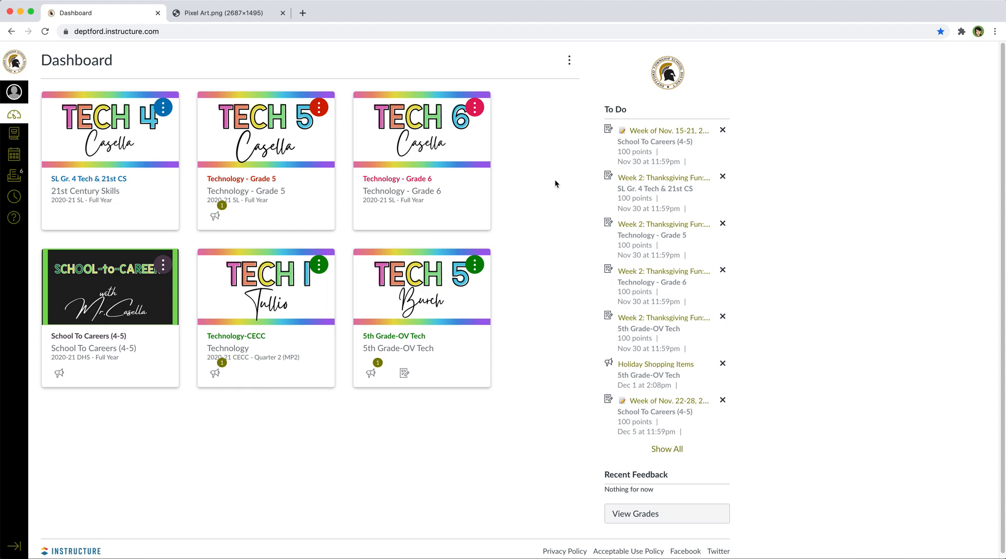
click(409, 180)
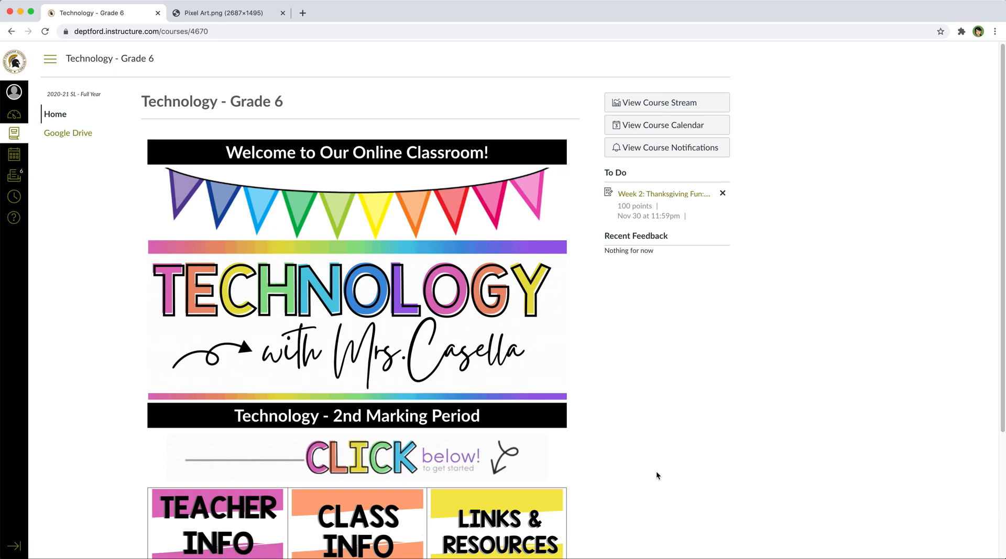
scroll(657, 475, down, 3)
click(496, 457)
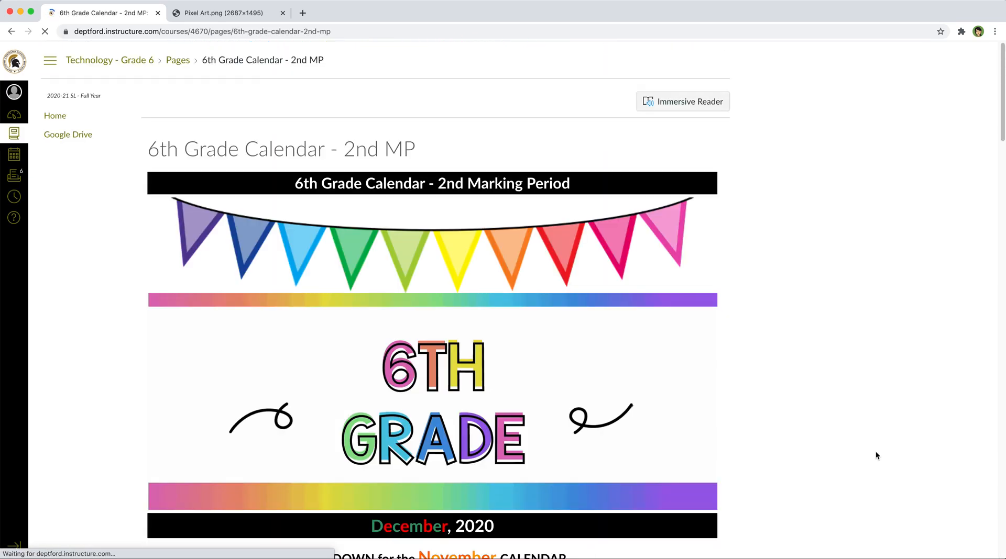
Step: Open the Week 5 lesson page from the December calendar
scroll(853, 458, down, 3)
scroll(852, 460, down, 10)
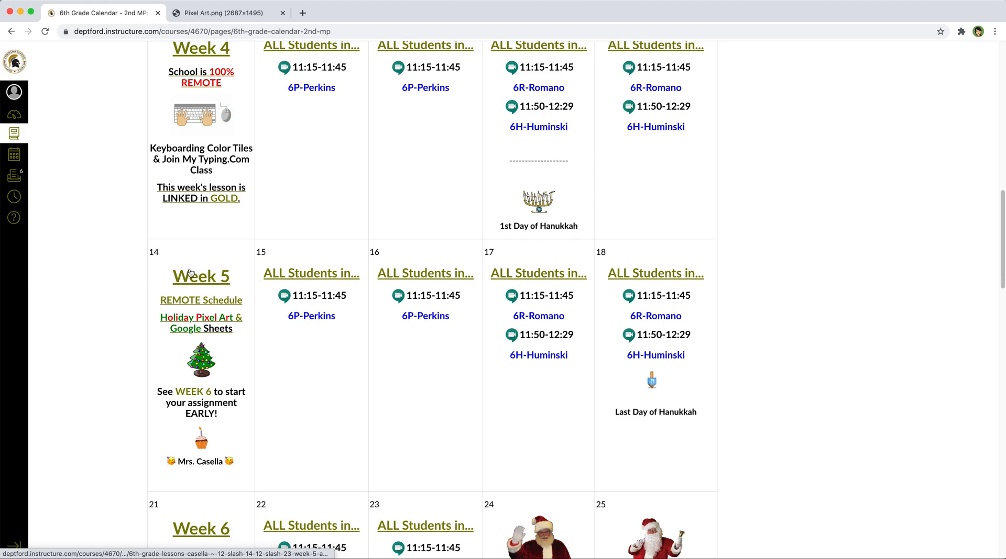
scroll(192, 272, up, 1)
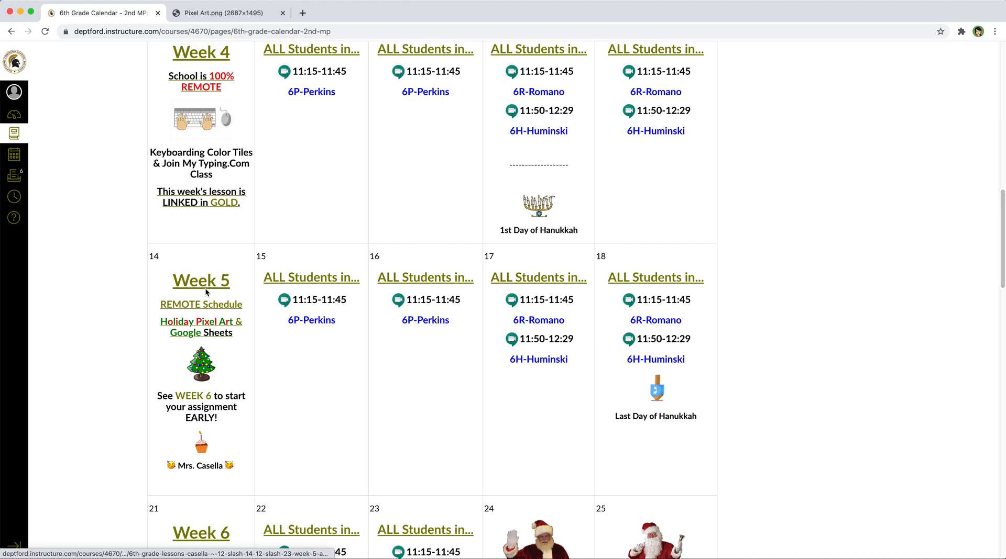
click(191, 286)
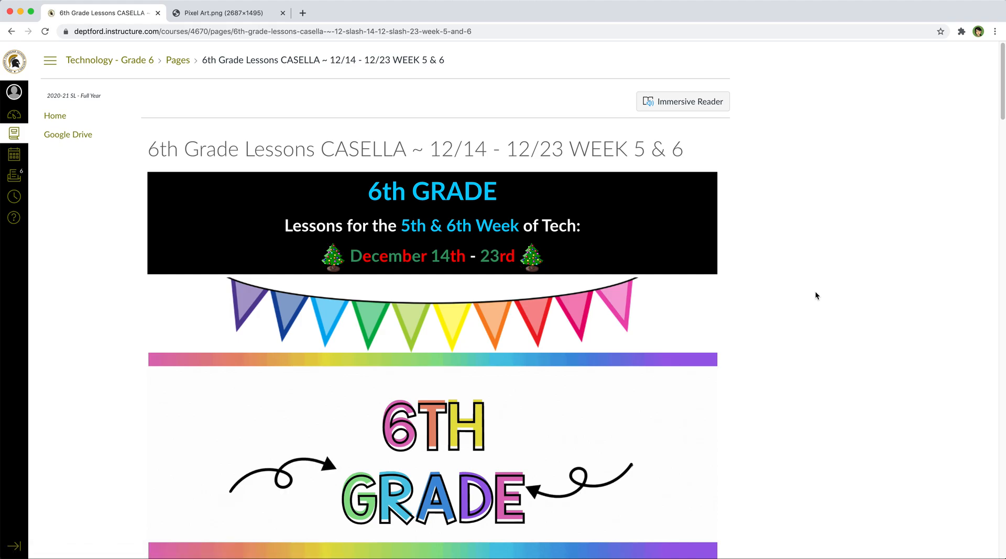
Step: Review the Week 5 and 6 lesson page's news, missing-work checklist, live class schedule and assignments section
scroll(814, 293, down, 10)
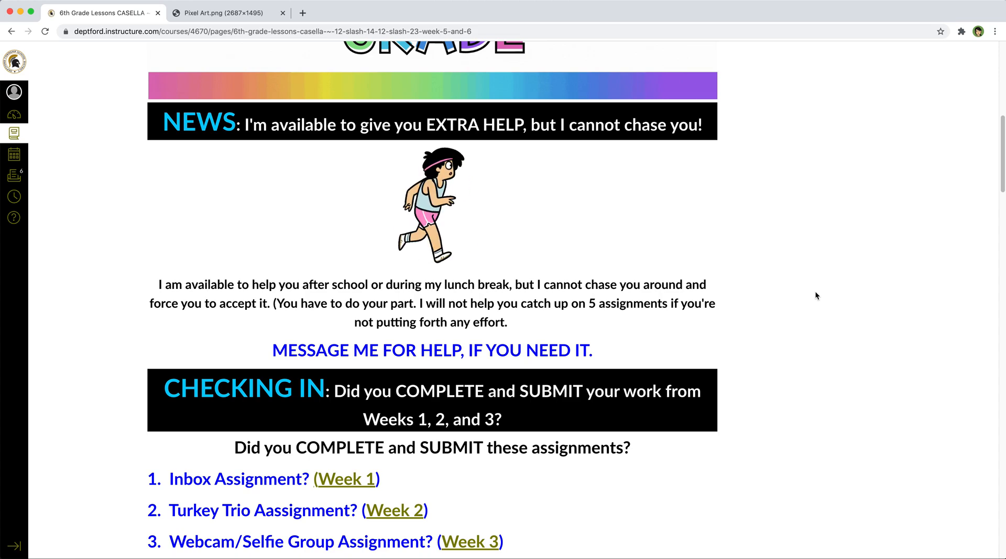
scroll(815, 297, down, 5)
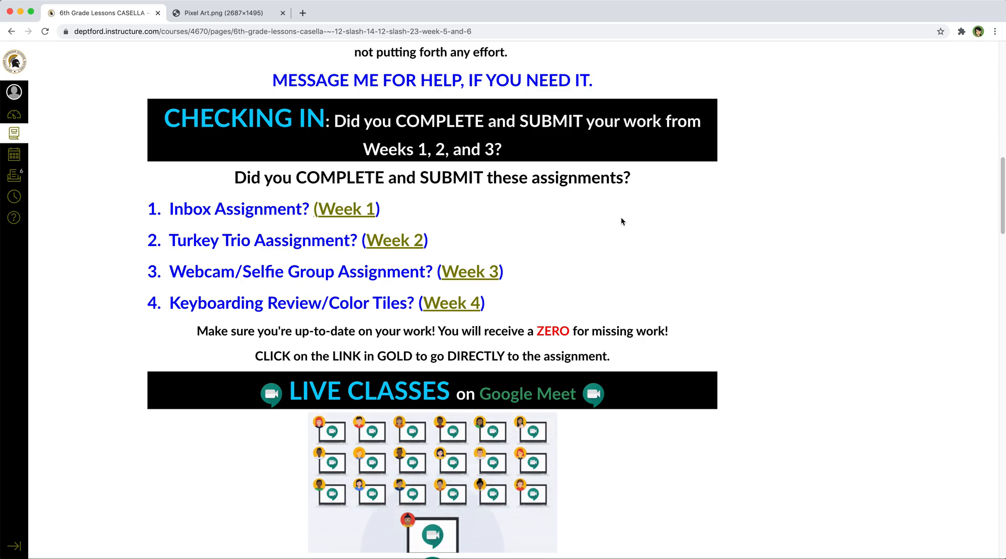
scroll(621, 222, up, 1)
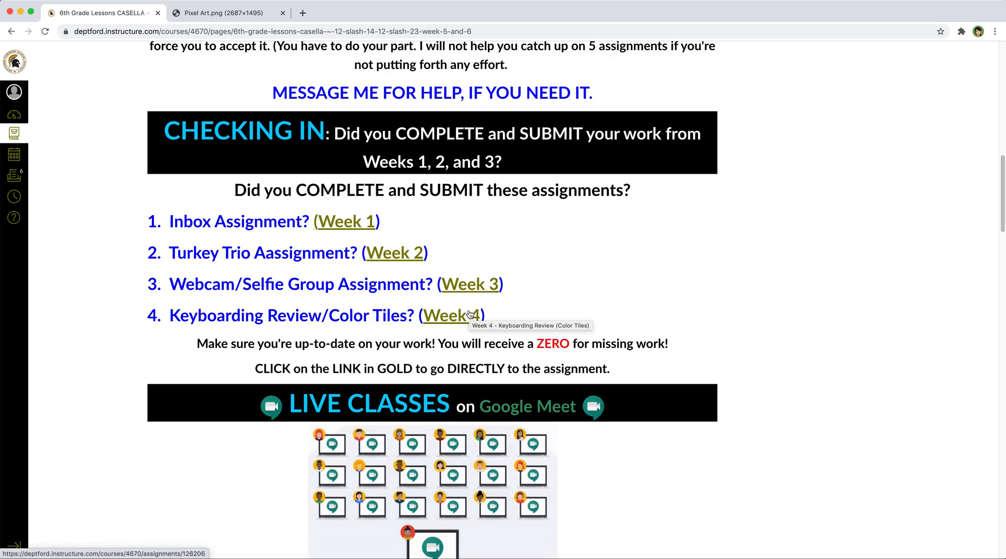
scroll(774, 306, down, 3)
scroll(774, 308, down, 5)
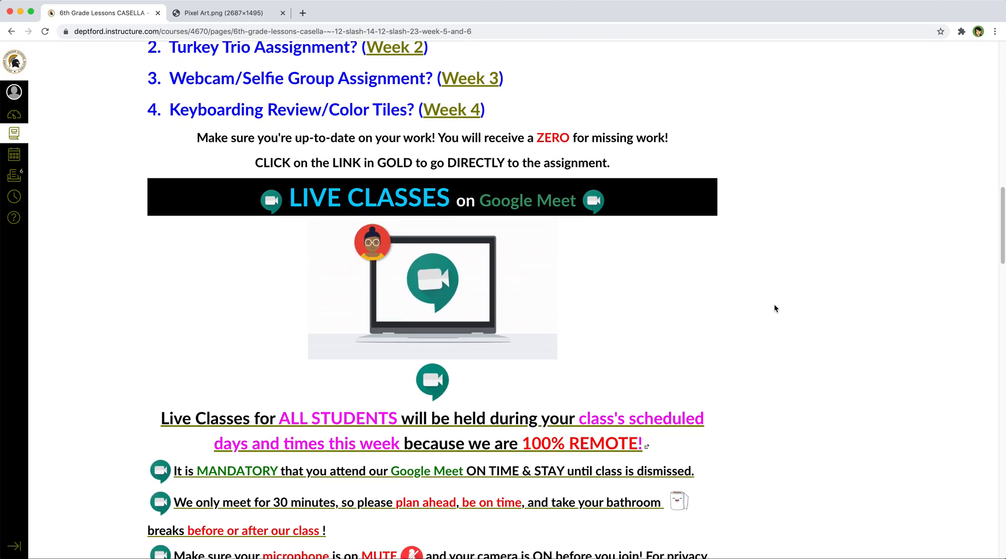
scroll(774, 308, up, 1)
scroll(774, 308, down, 1)
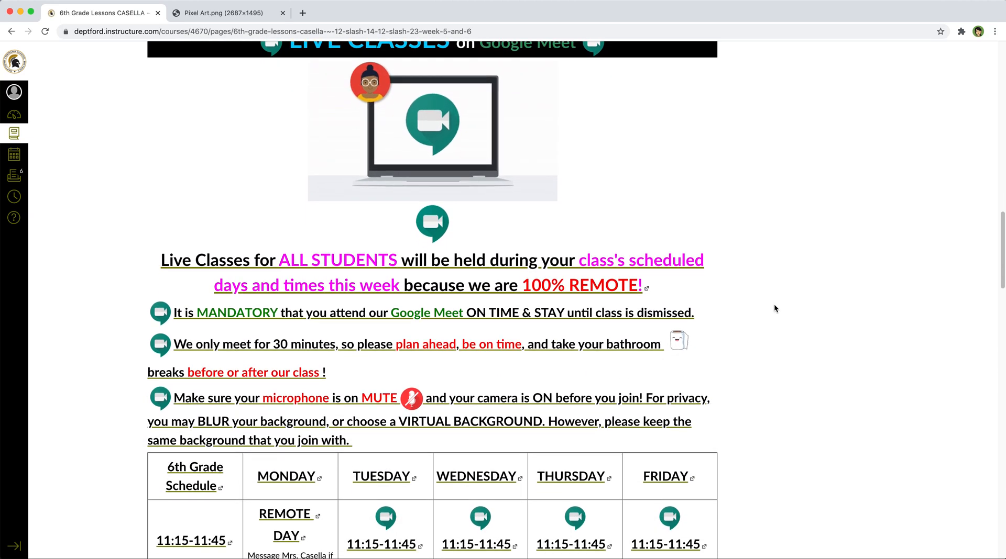
scroll(774, 308, down, 10)
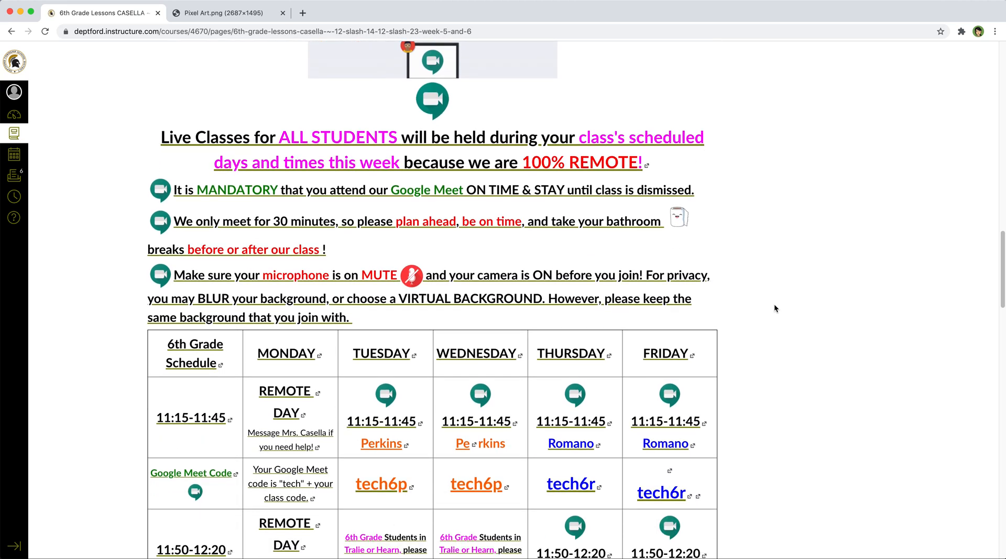
scroll(774, 308, down, 11)
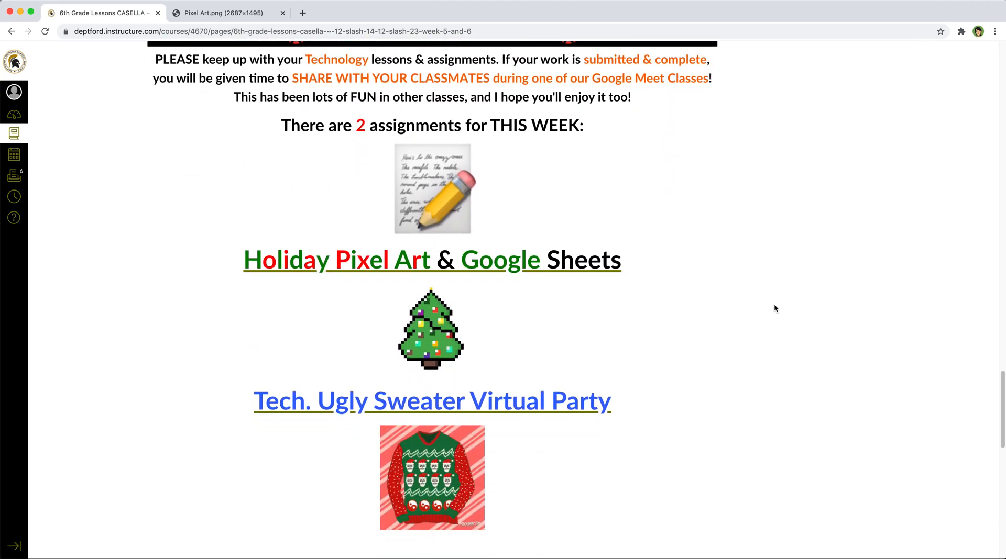
Step: Open the Holiday Pixel Art & Google Sheets assignment and launch its Google Assignments page for attaching and submitting work
scroll(774, 308, up, 1)
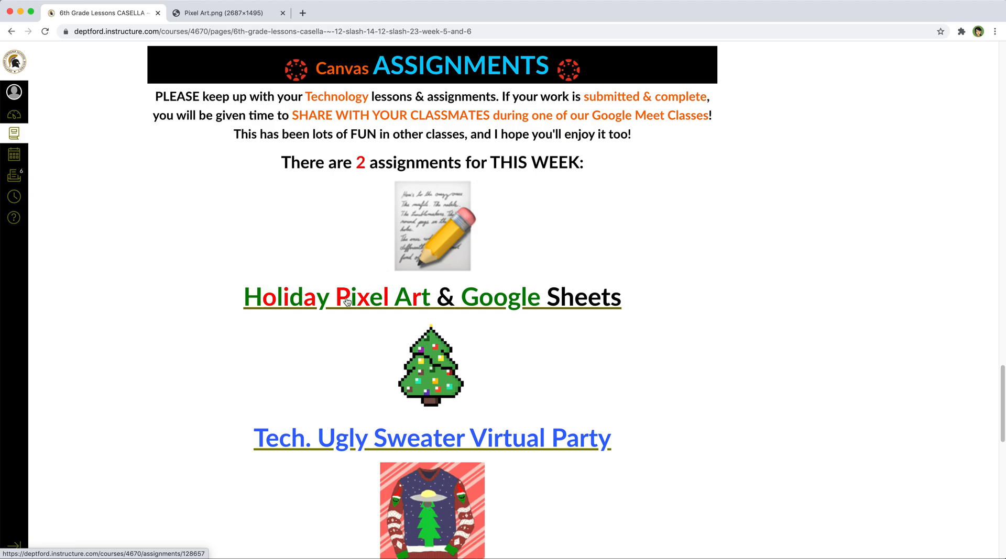
click(462, 303)
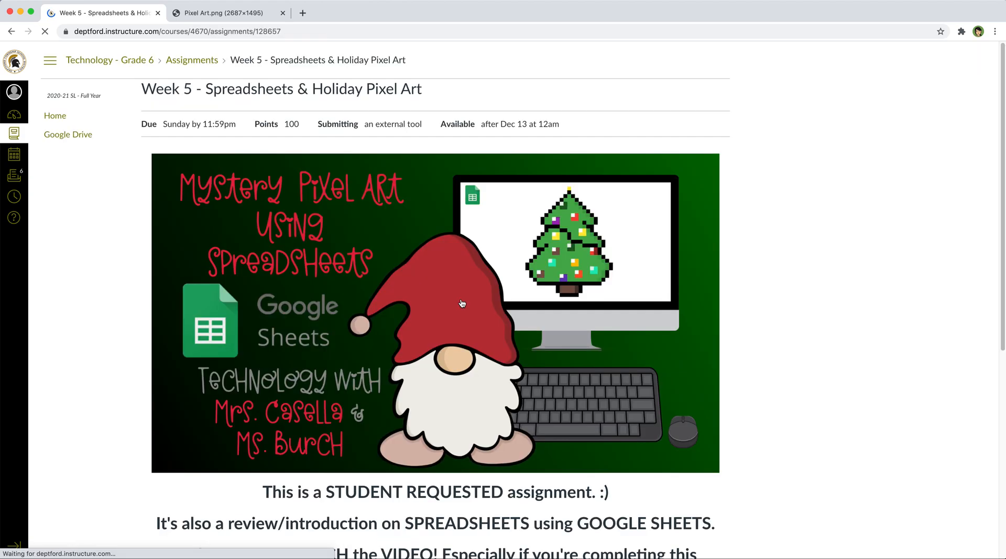
scroll(462, 303, down, 6)
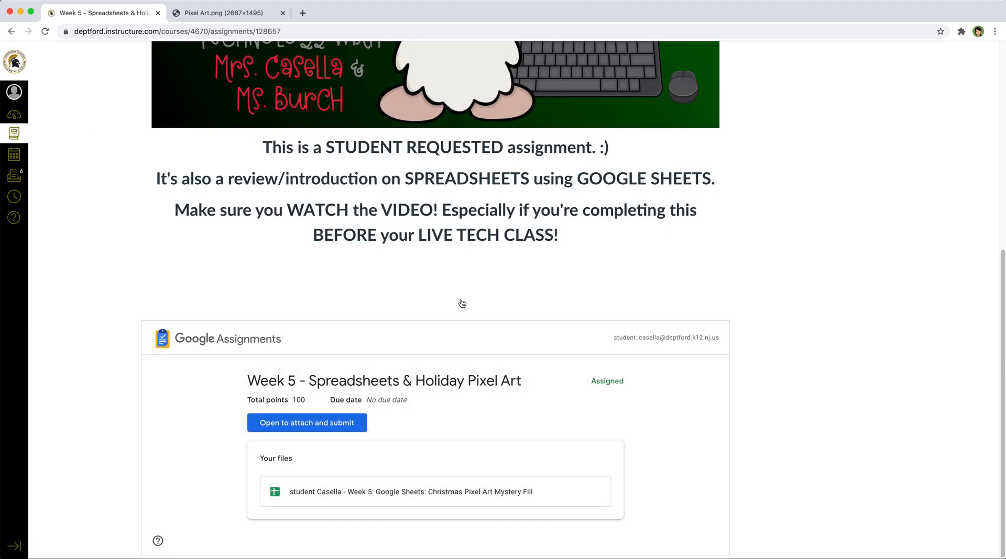
scroll(460, 301, up, 7)
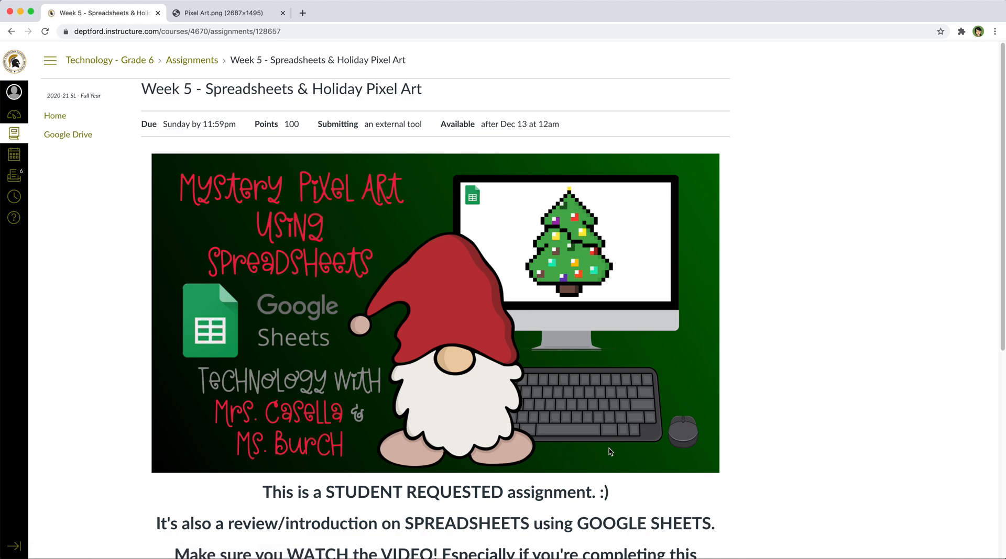
scroll(447, 279, down, 6)
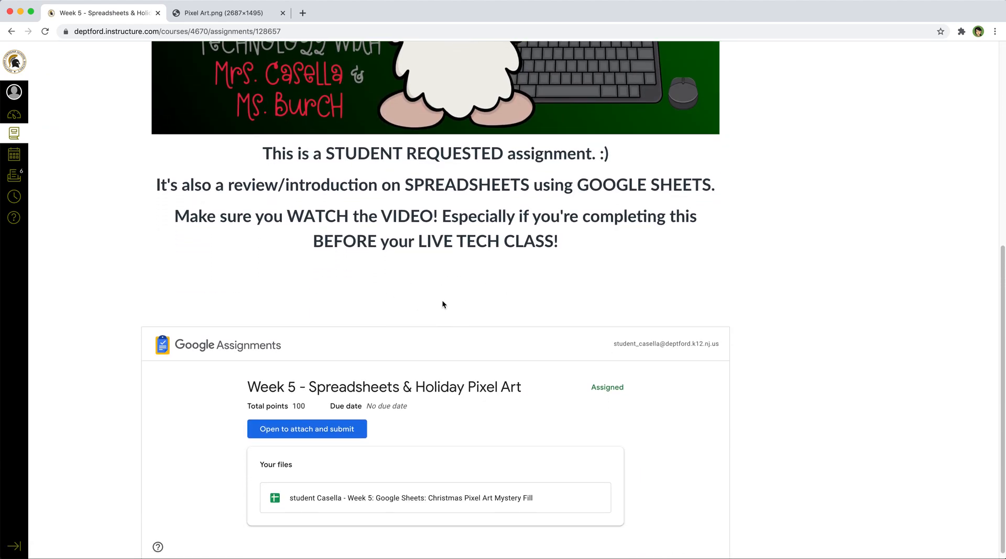
scroll(814, 424, down, 1)
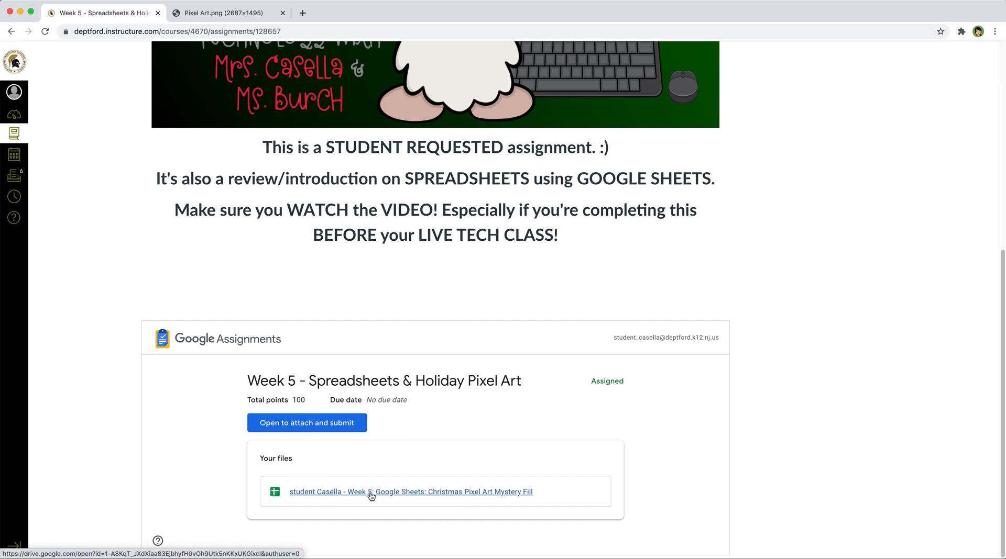
scroll(371, 496, up, 1)
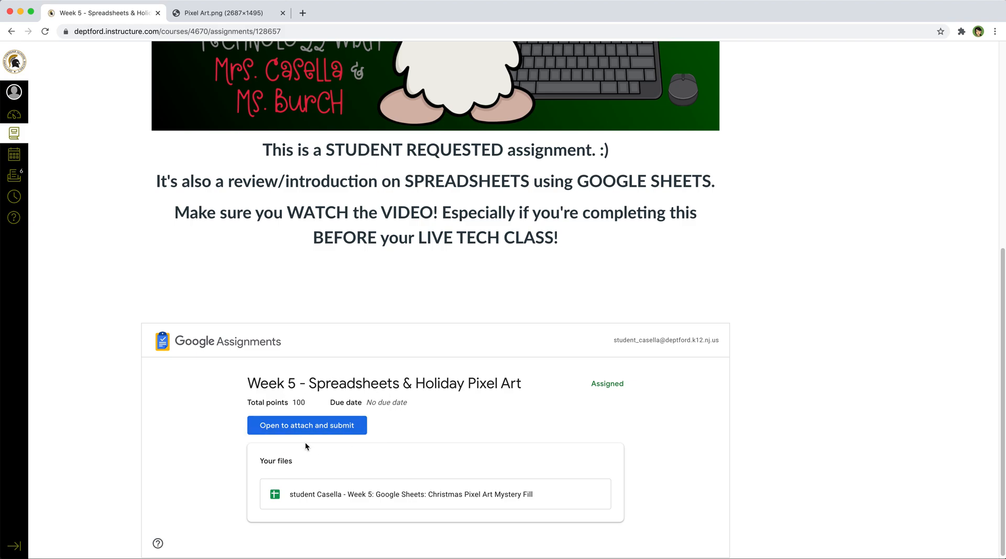
click(296, 428)
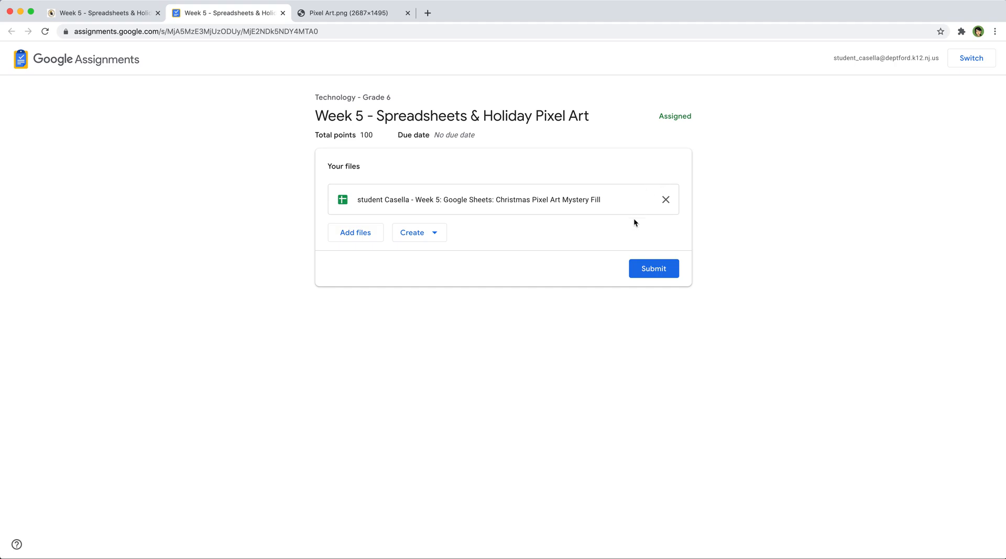
Step: Submit the Week 5 assignment with its attached spreadsheet, and unsubmit it again
click(665, 200)
click(655, 273)
click(585, 352)
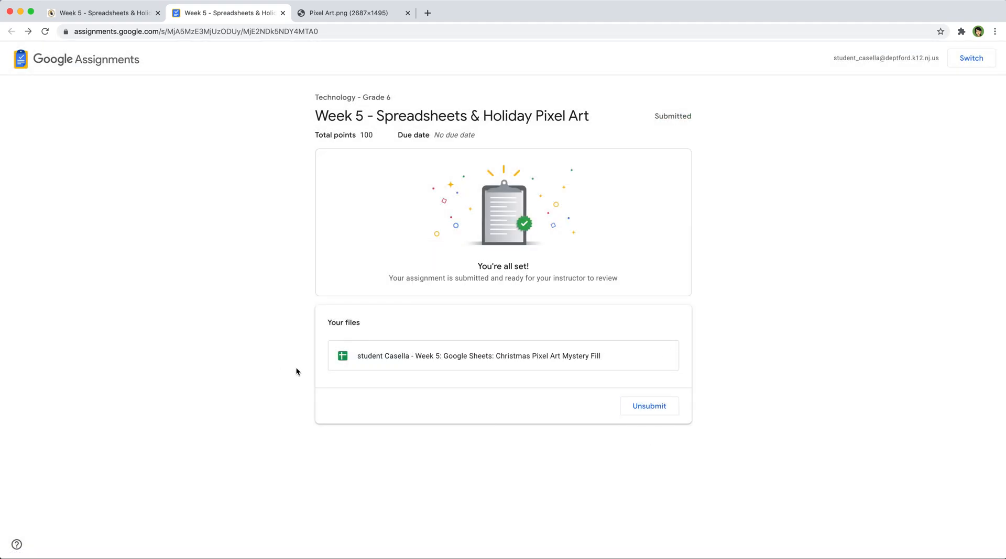
click(654, 406)
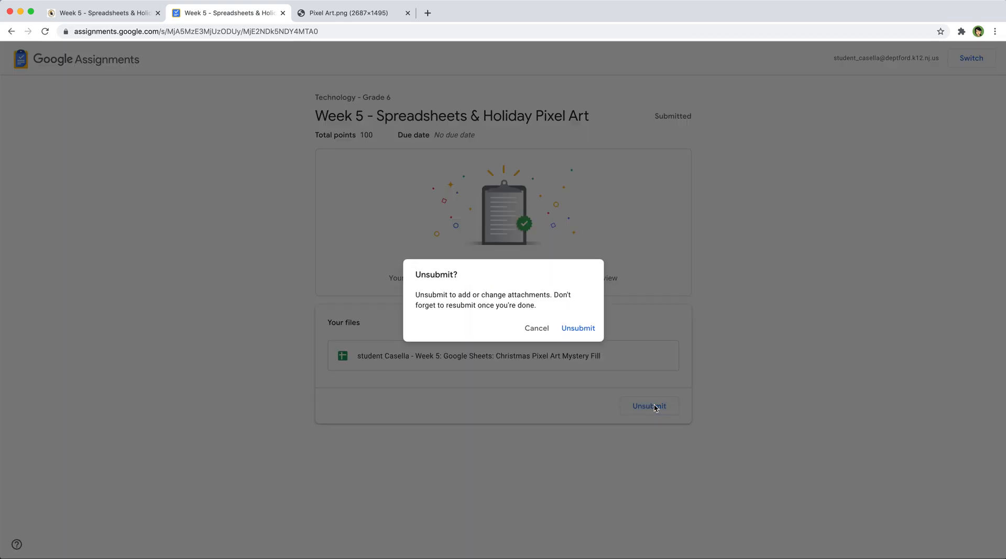
click(587, 331)
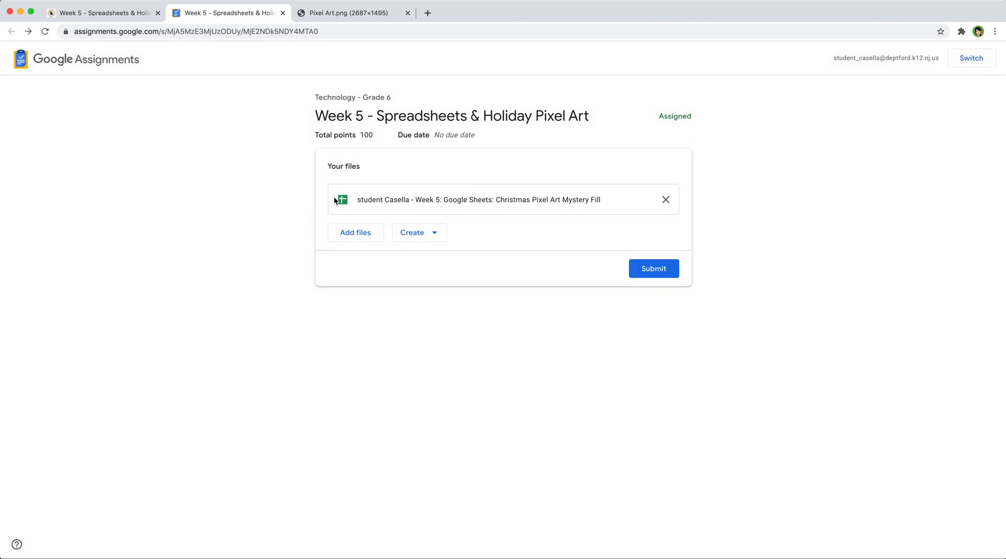
Step: Open the attached Christmas Pixel Art Mystery Fill spreadsheet and highlight cell A1's text in the formula bar
click(415, 199)
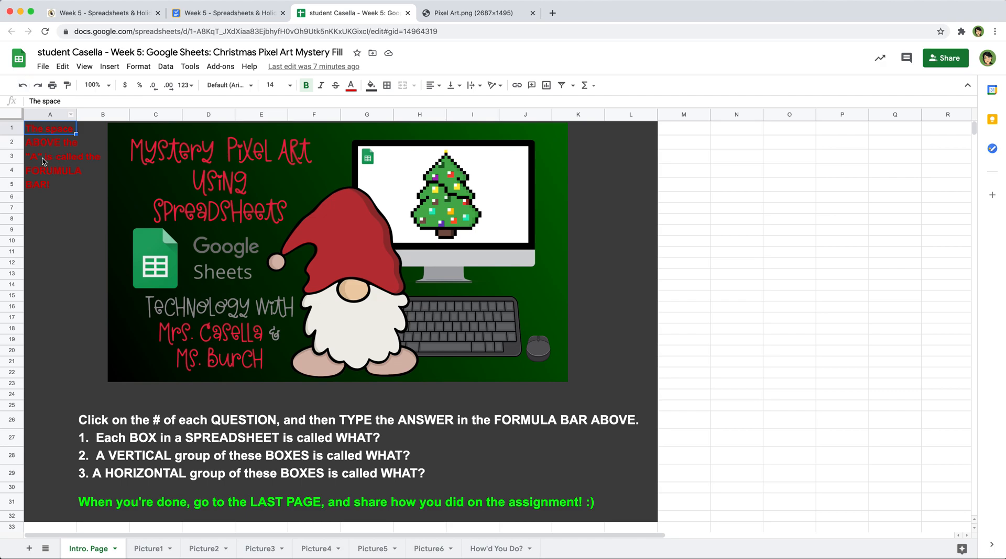
drag(89, 101, 13, 103)
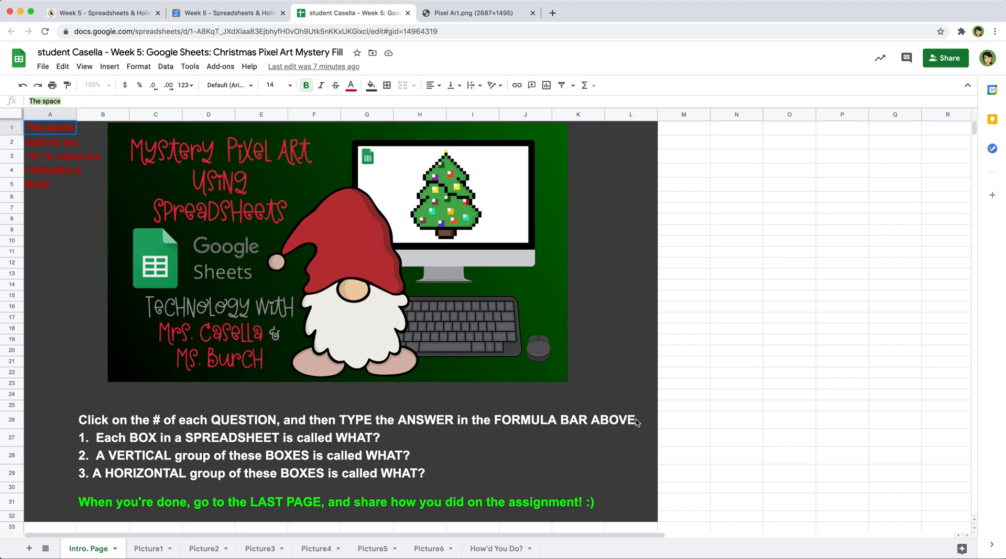
click(86, 440)
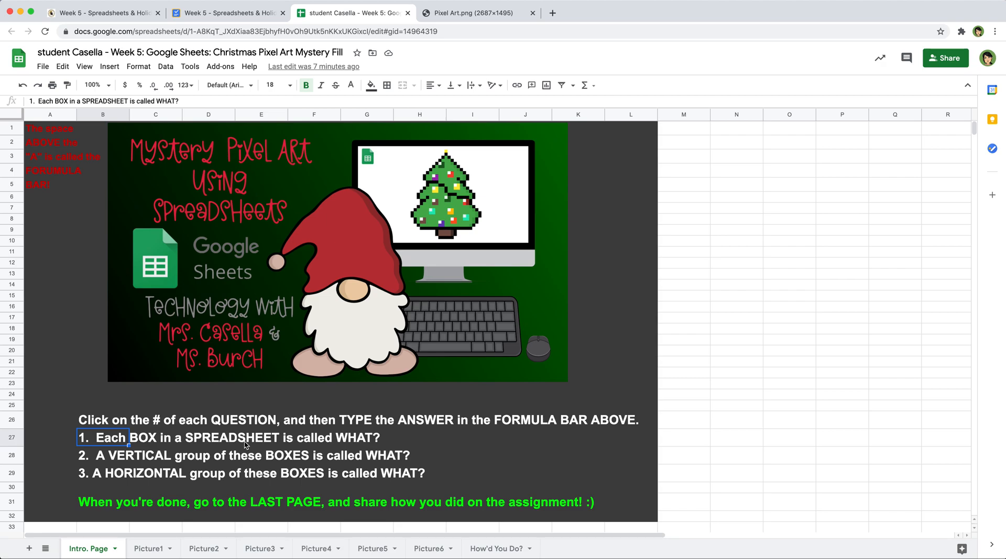
click(681, 176)
click(594, 176)
click(832, 237)
click(787, 343)
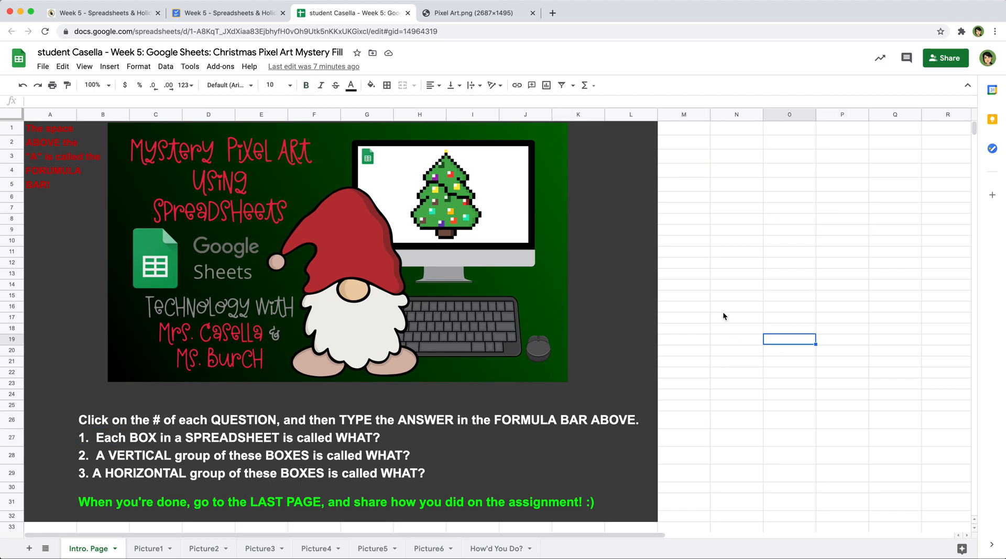
click(723, 311)
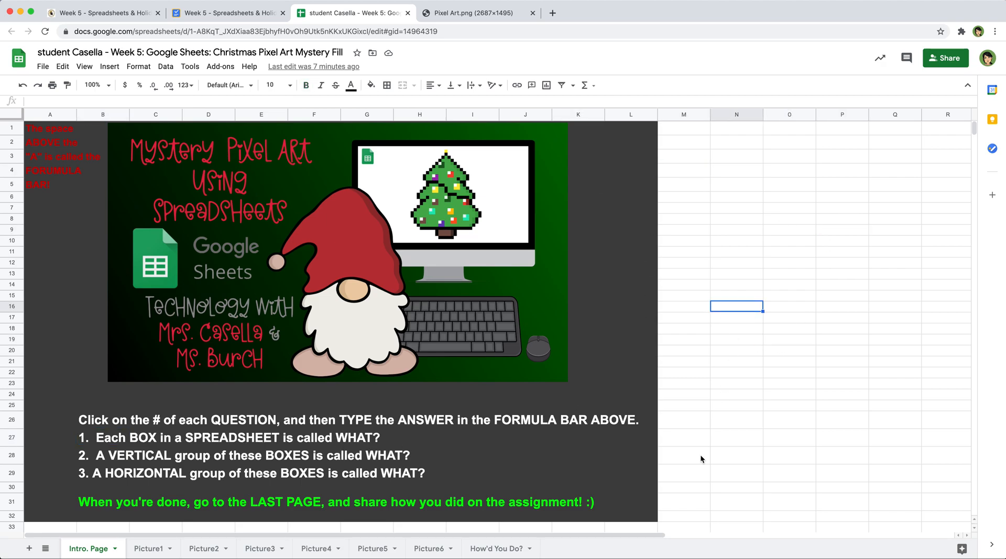
Step: Answer question 1 on the intro sheet by adding CELL after the question text in B27
click(83, 437)
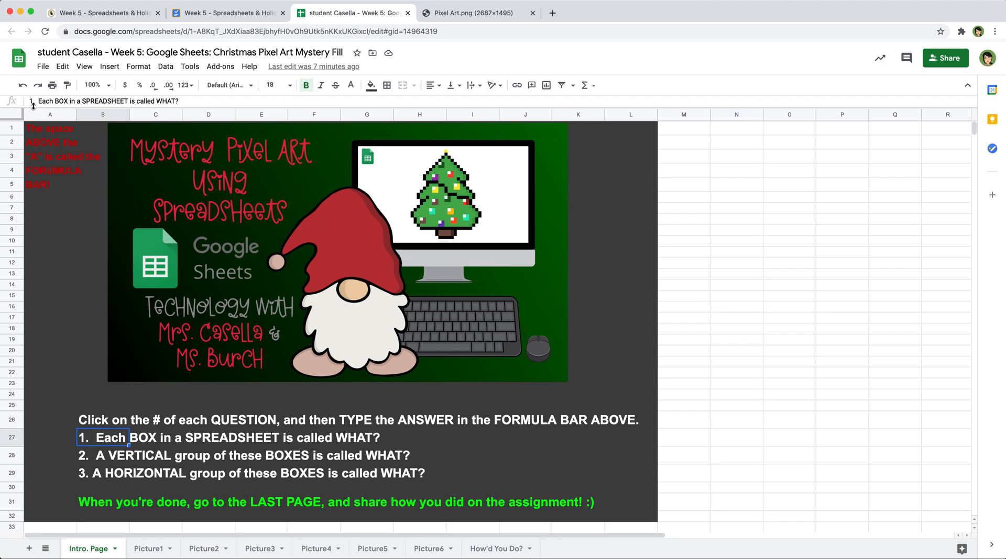
click(190, 100)
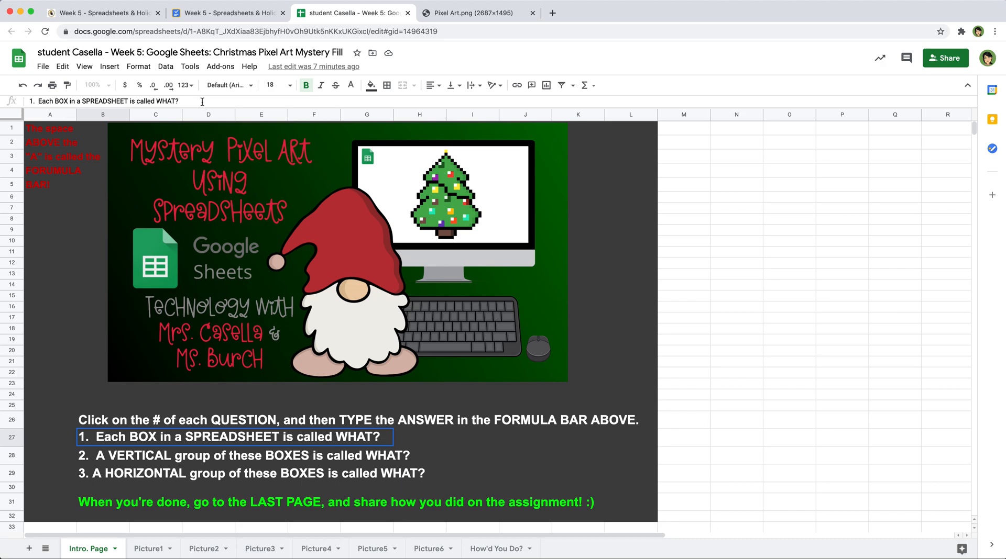
text(CELL)
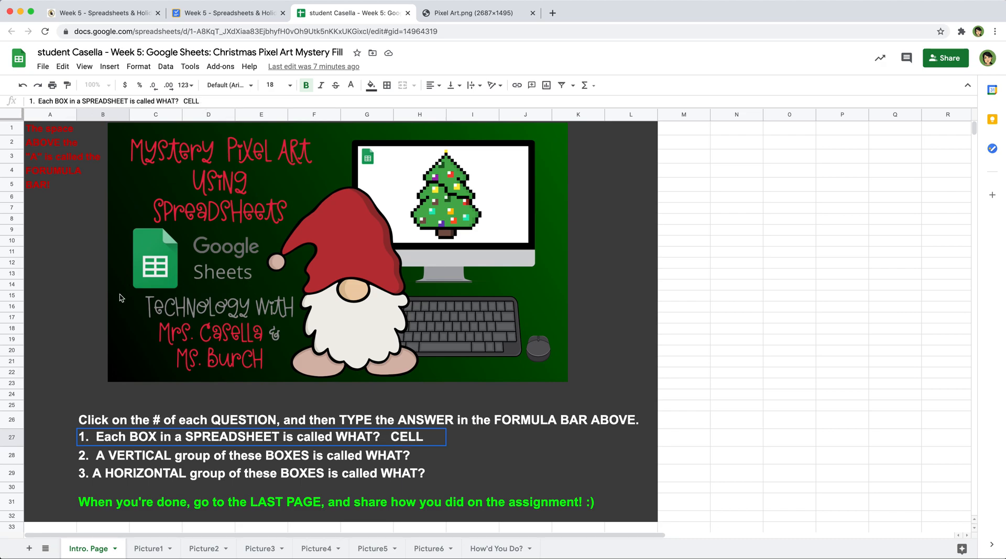
scroll(114, 421, down, 2)
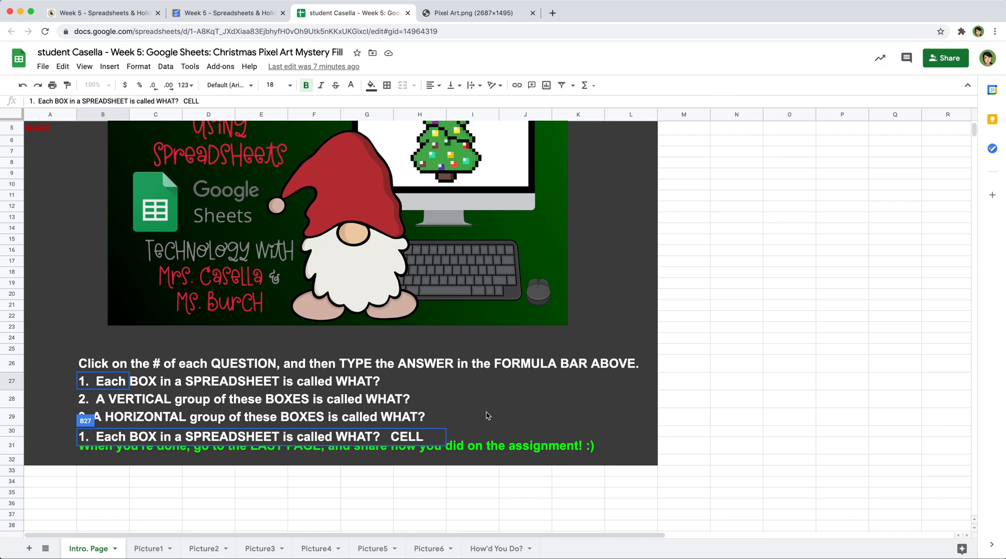
click(89, 387)
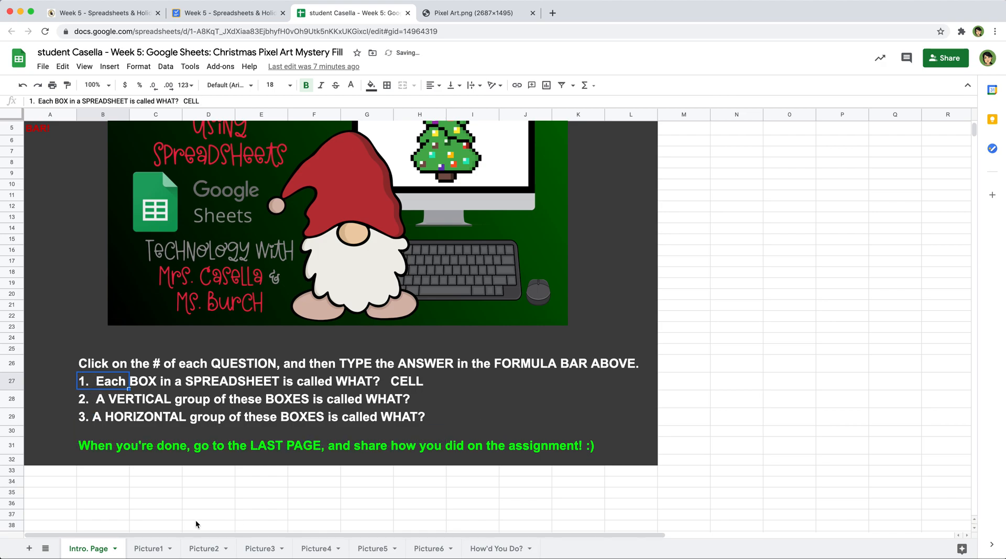
Step: Answer question 2 on the intro sheet by adding COLUMN after the question text in B28
click(85, 404)
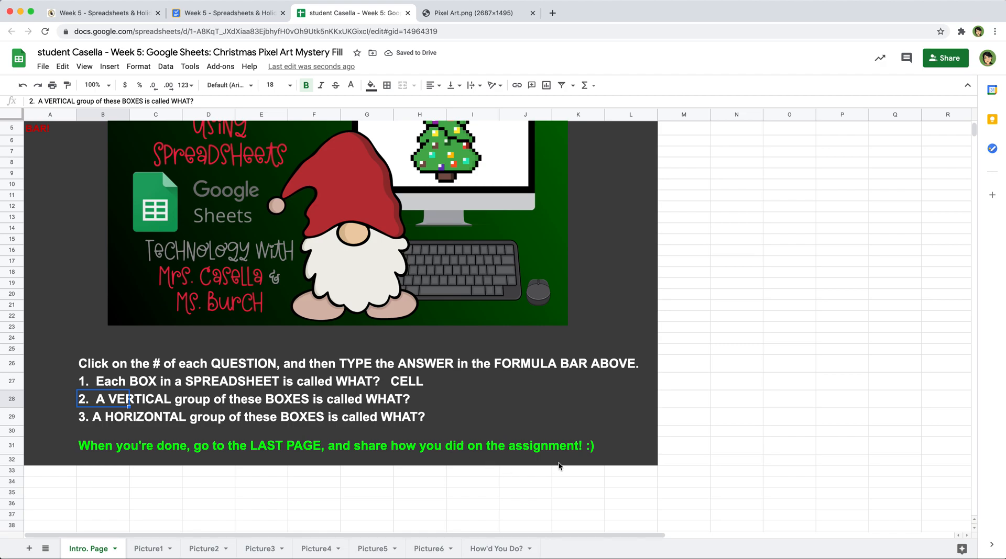
click(739, 114)
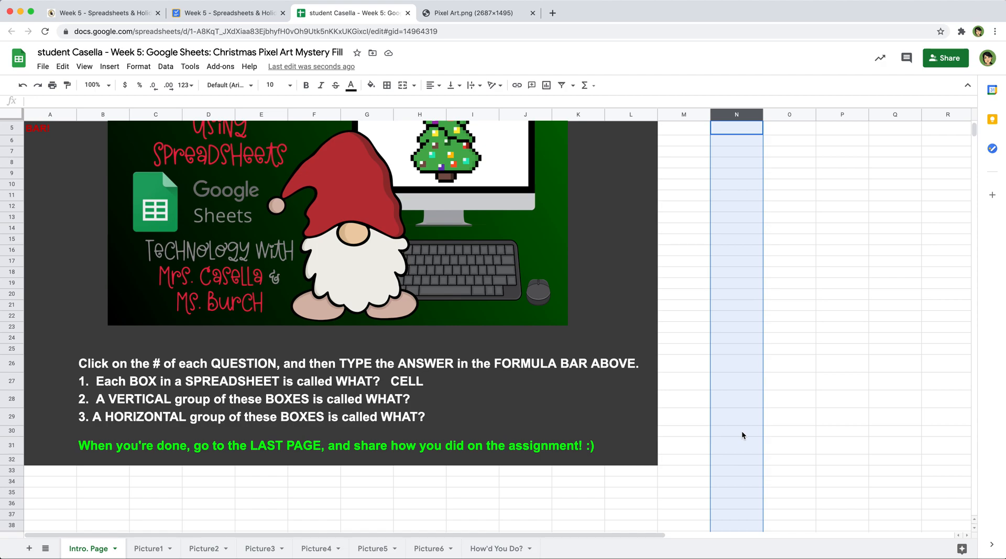
click(87, 400)
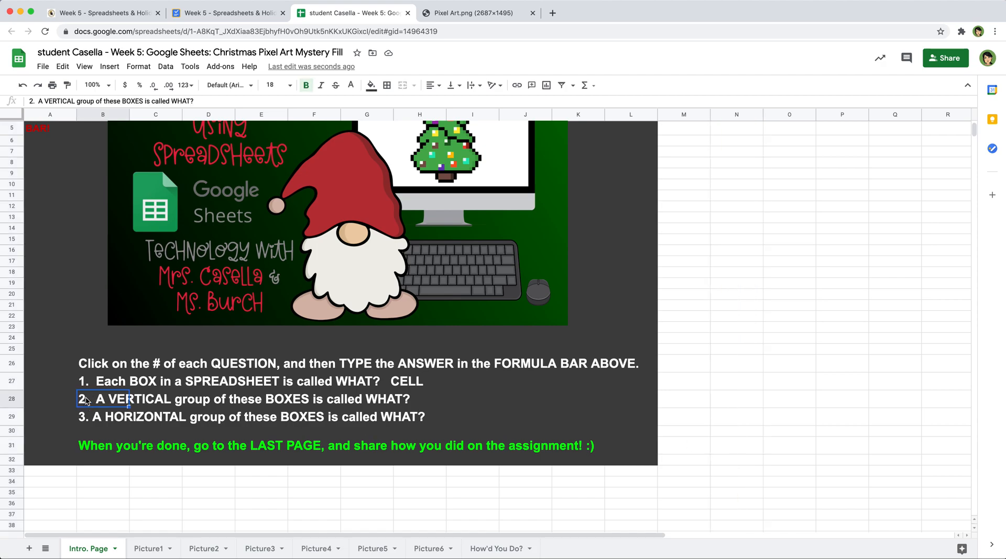
click(201, 101)
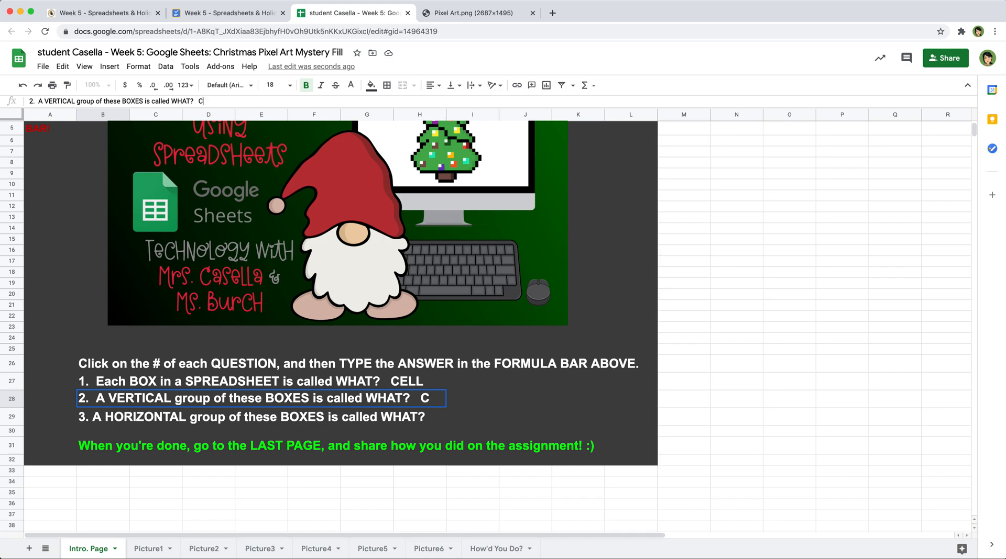
text(COLUMN)
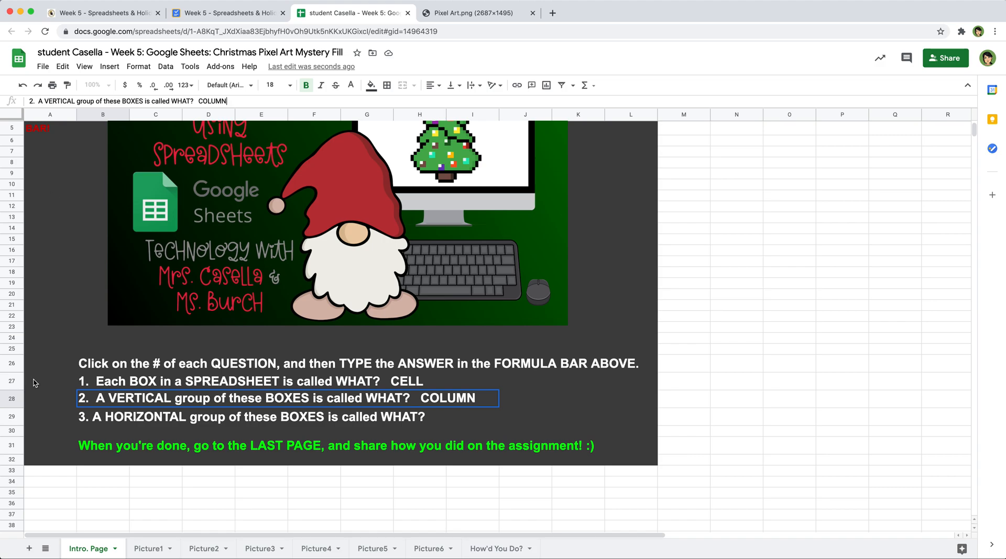
Step: Answer question 3 on the intro sheet by adding ROW after the question text in B29
click(92, 420)
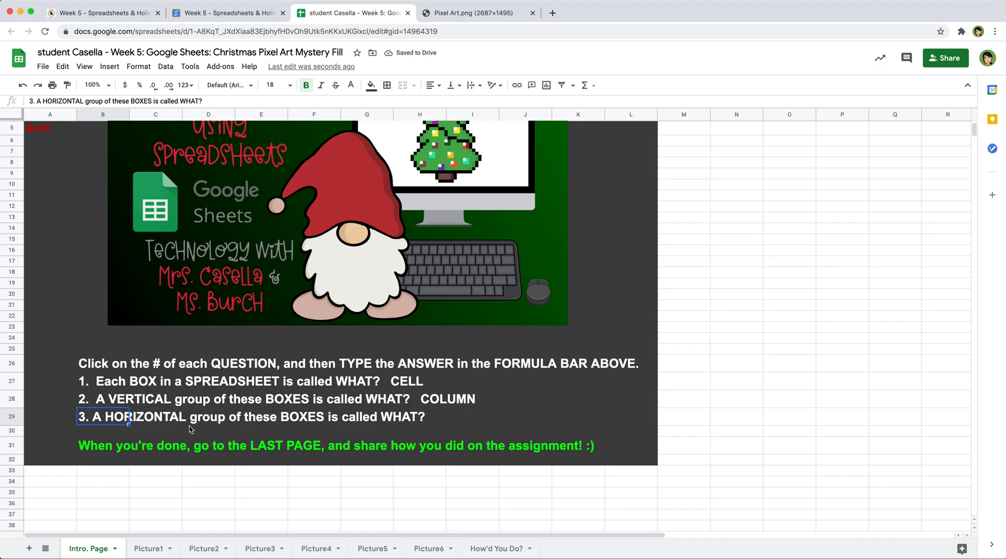
click(12, 493)
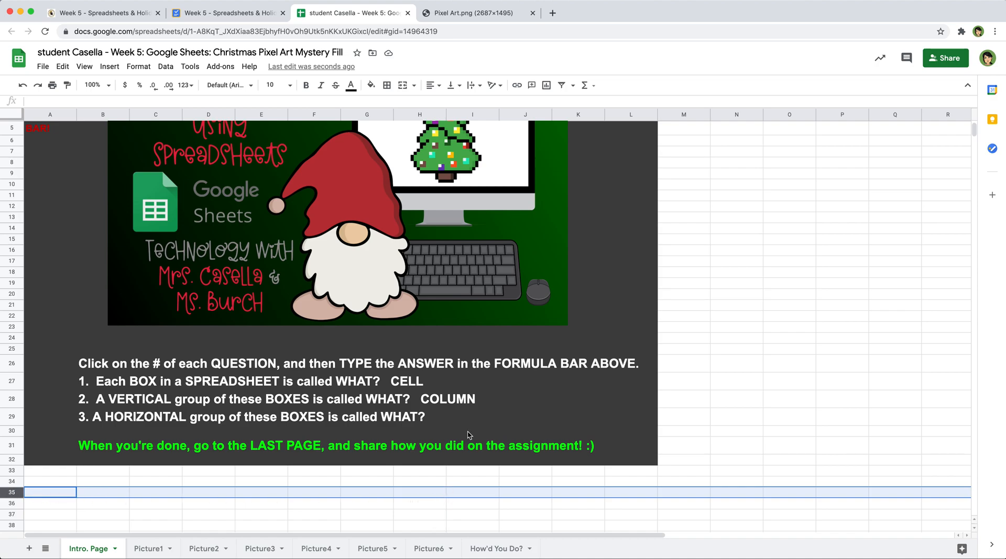
click(83, 417)
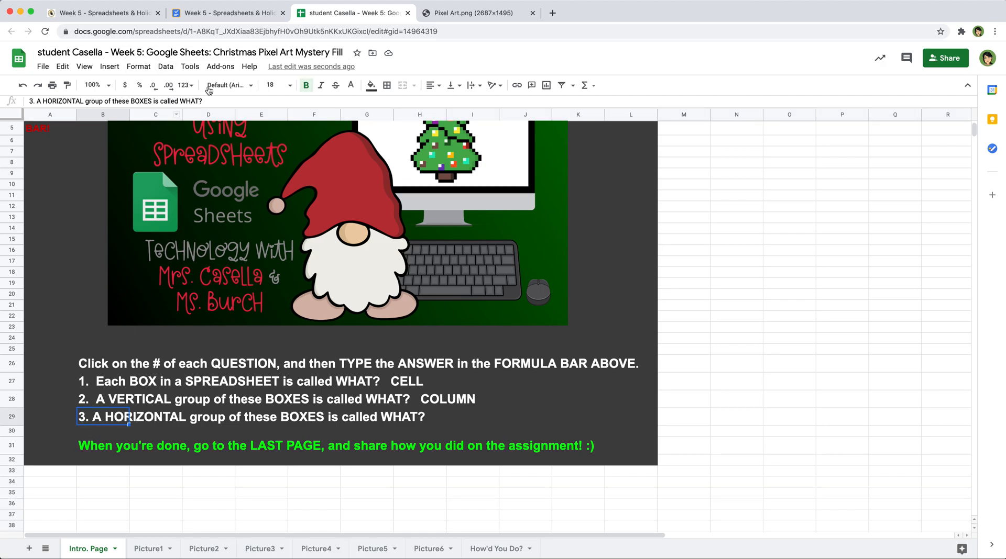
click(240, 100)
text(ROW)
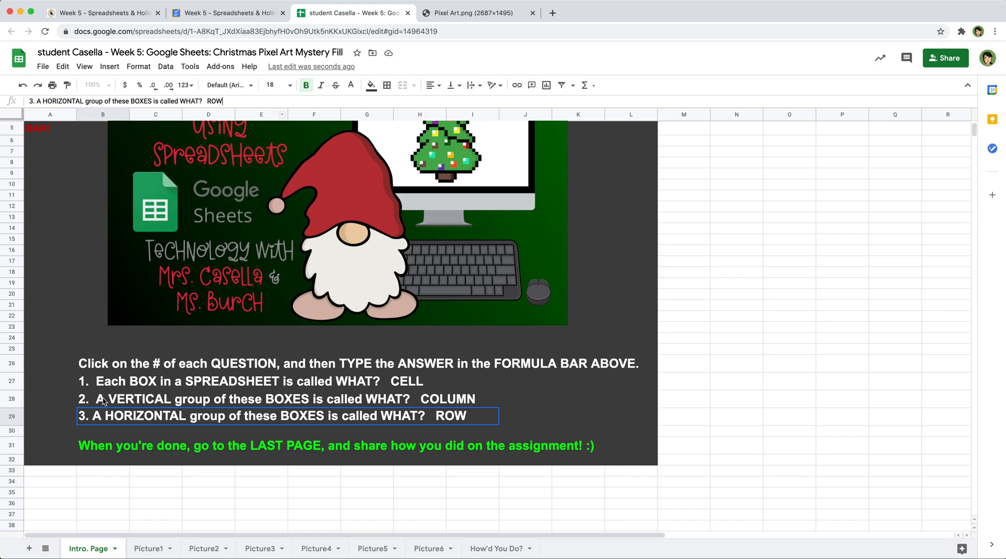
Step: On the Picture1 sheet, fill the first two rows of 4s, A1:S2, with black
click(154, 550)
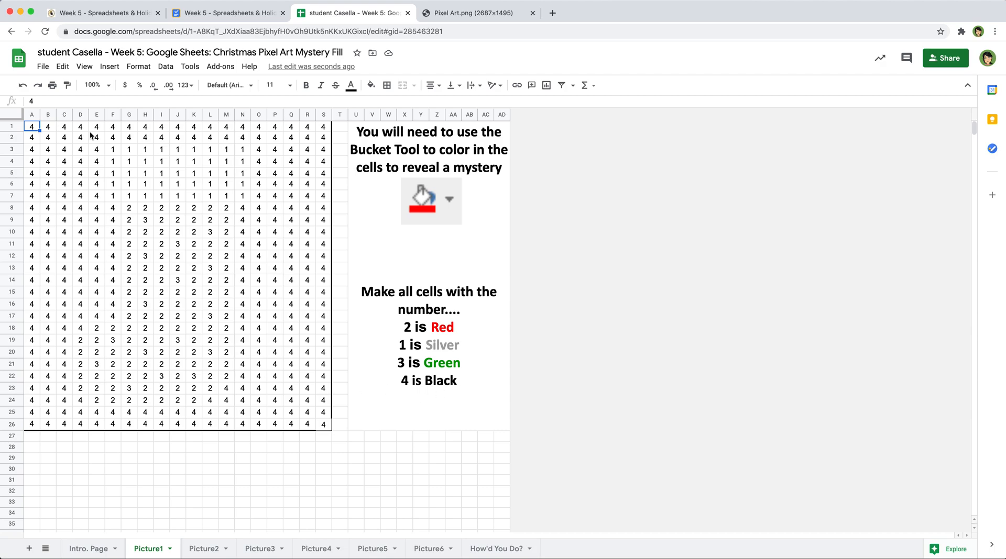
click(30, 130)
click(374, 87)
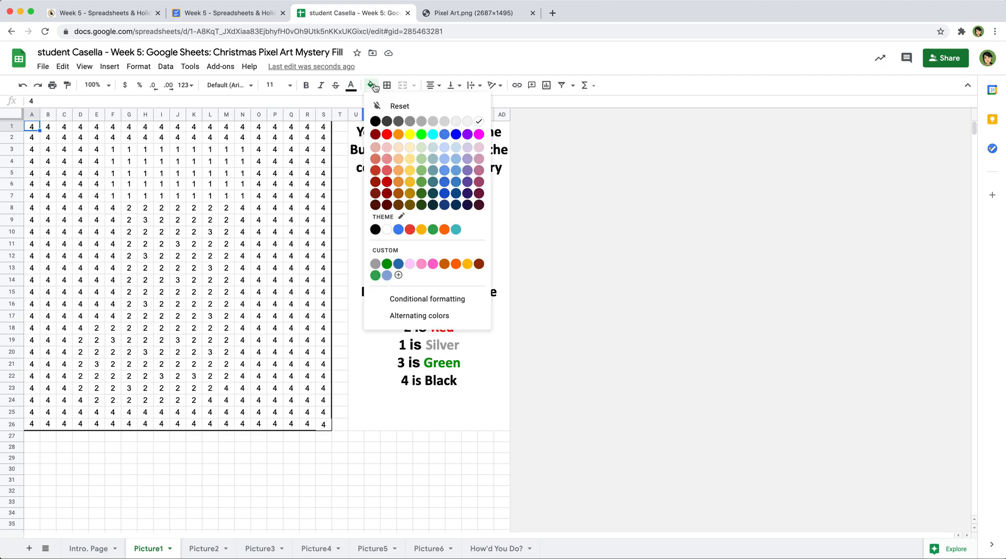
click(375, 121)
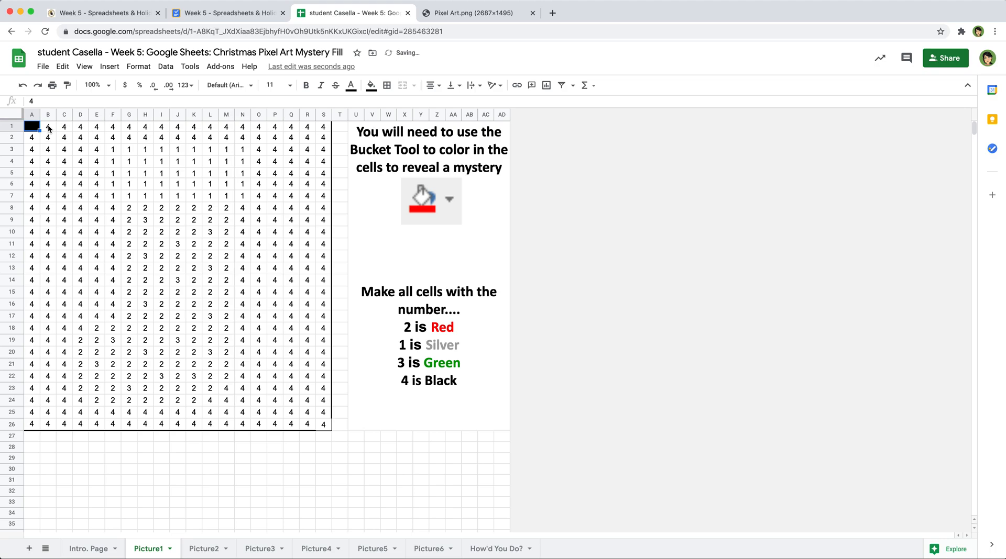
drag(31, 127, 322, 144)
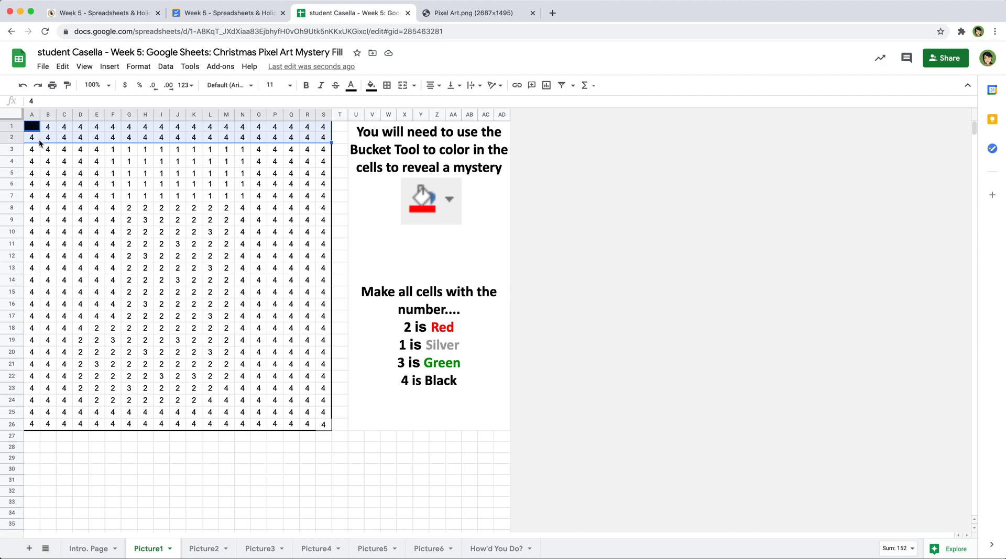
click(371, 85)
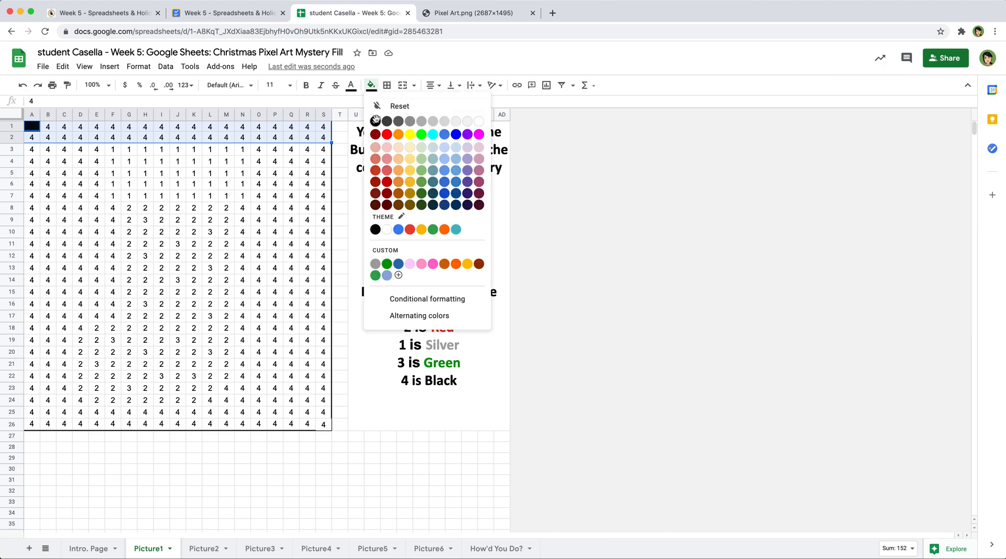
click(374, 122)
Step: Fill the blocks of 4s in A3:E17 and A18:C26 with black
drag(31, 151, 97, 314)
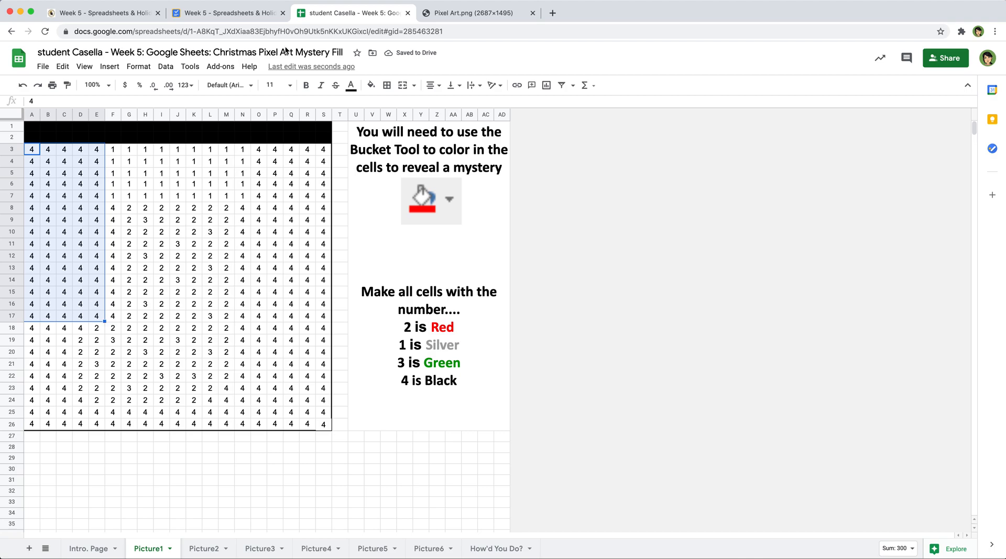
click(371, 85)
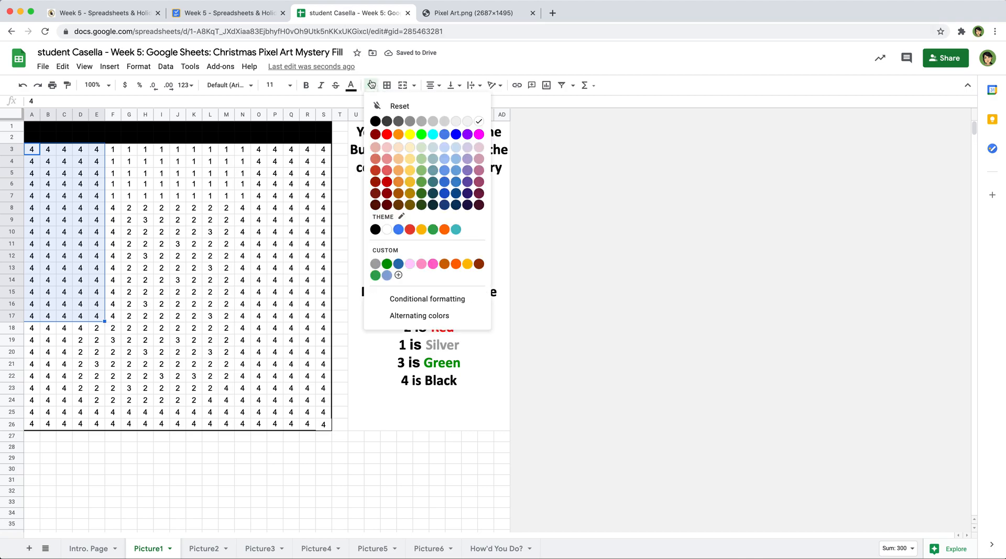
click(374, 122)
drag(31, 329, 69, 421)
click(370, 84)
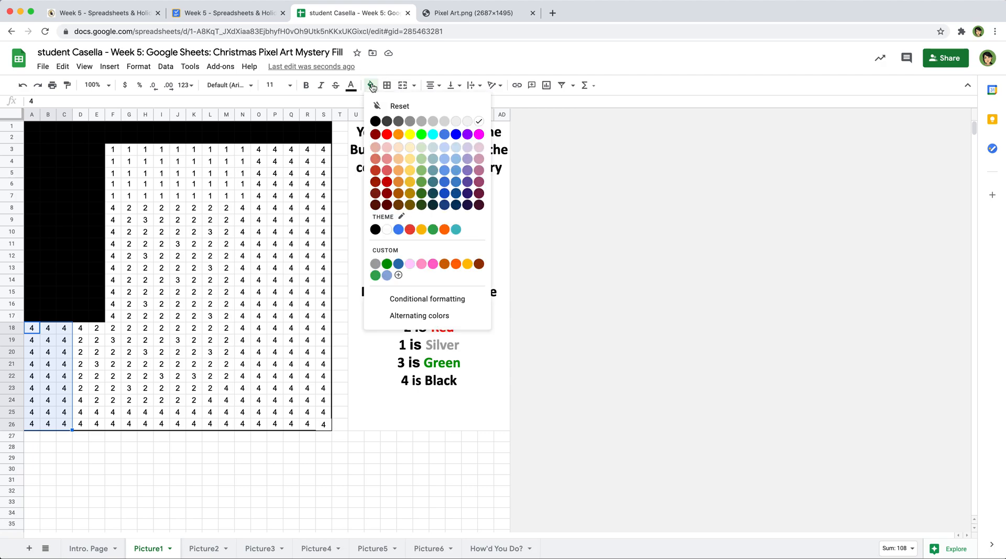
click(375, 122)
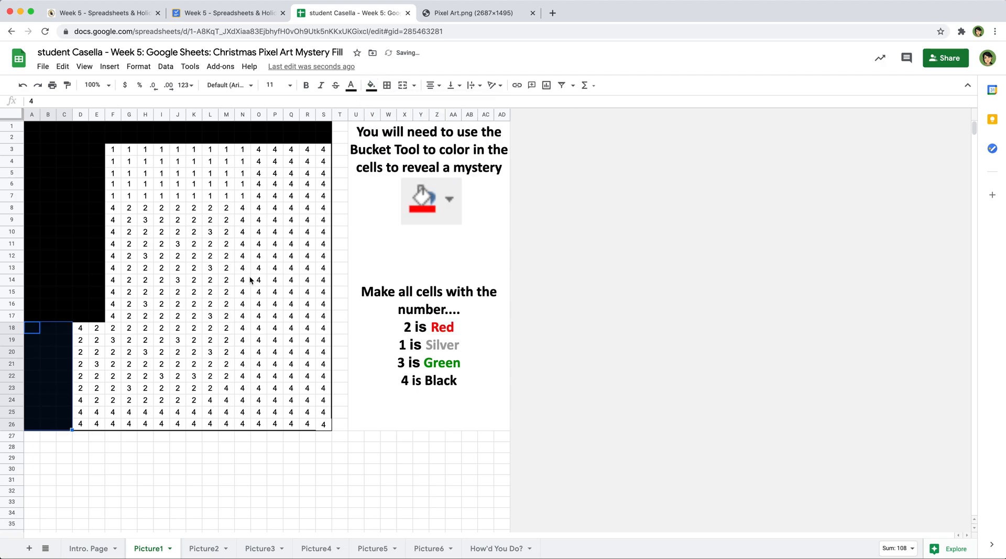
Step: Fill the 4s in column D, cells D18 and D24:D26, with black
click(81, 329)
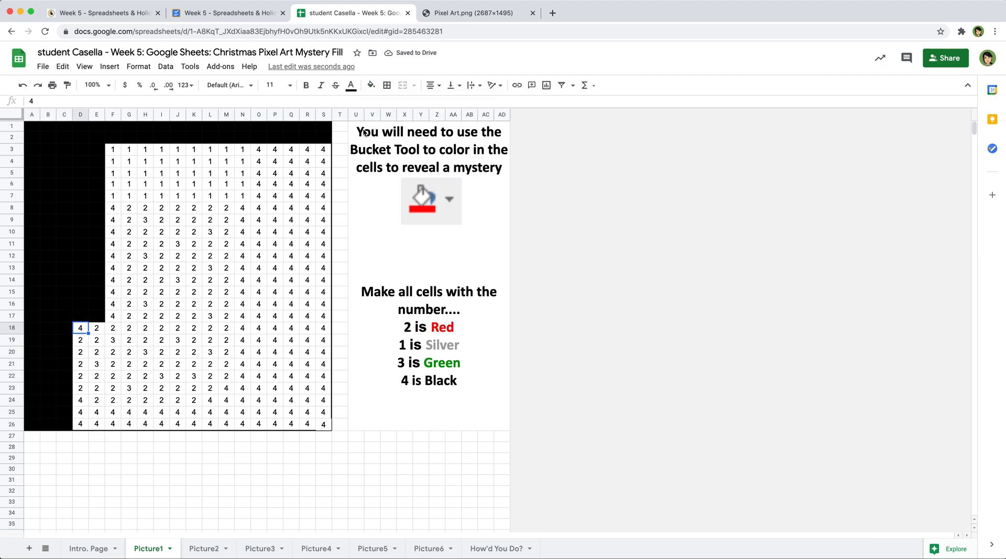
click(371, 86)
click(375, 121)
drag(81, 400, 81, 423)
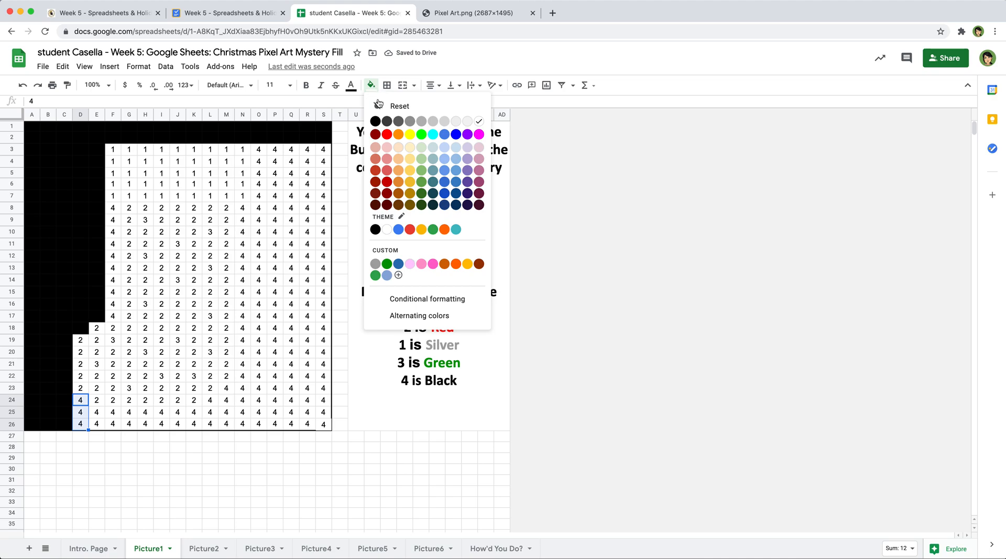
click(375, 121)
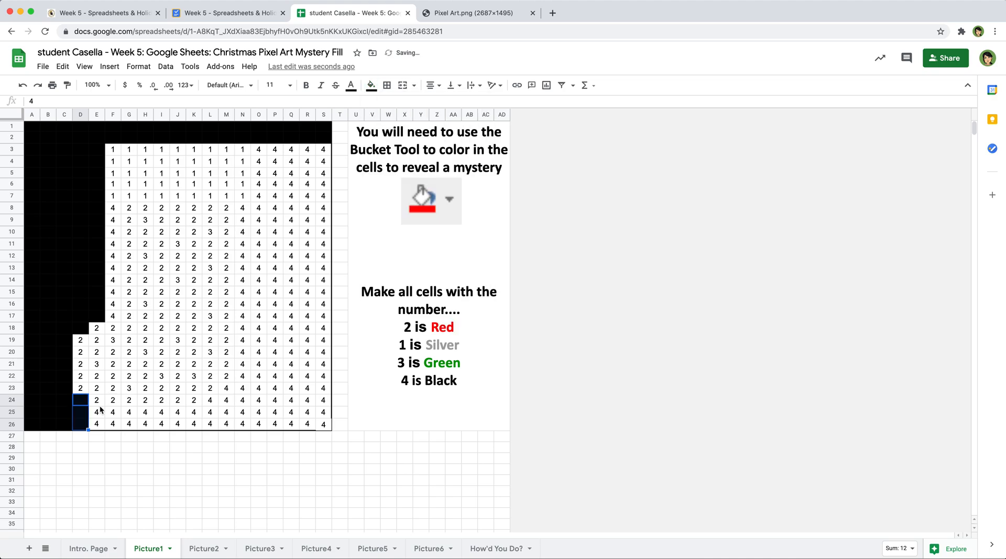
Step: Fill the blocks of 4s in E25:S26 and O3:S24 with black
drag(96, 412, 323, 425)
click(370, 85)
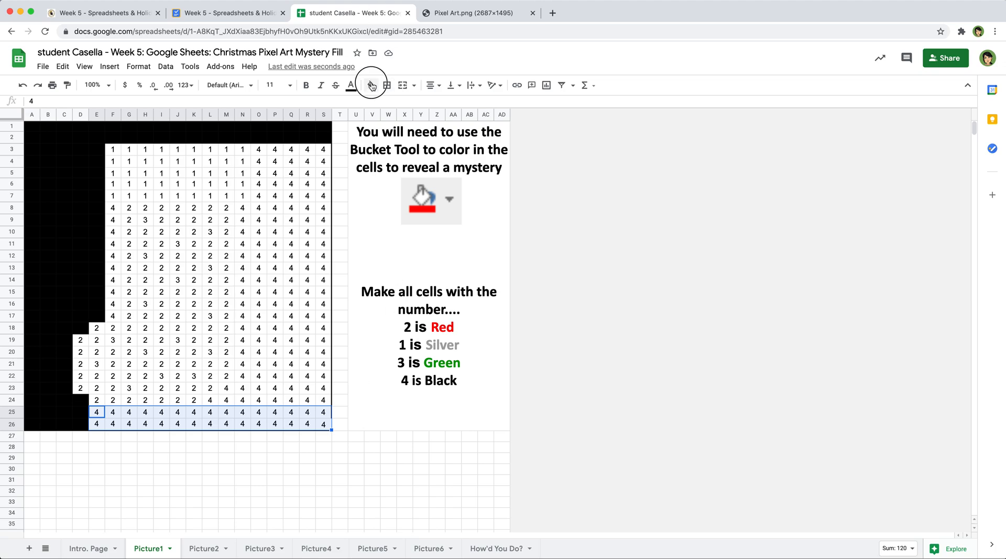
click(375, 123)
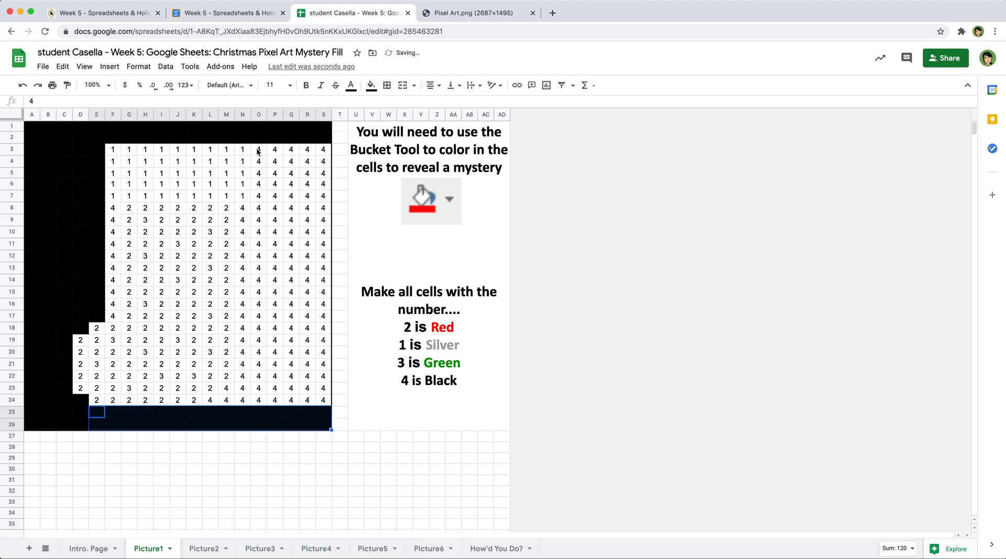
drag(257, 150, 326, 403)
click(370, 86)
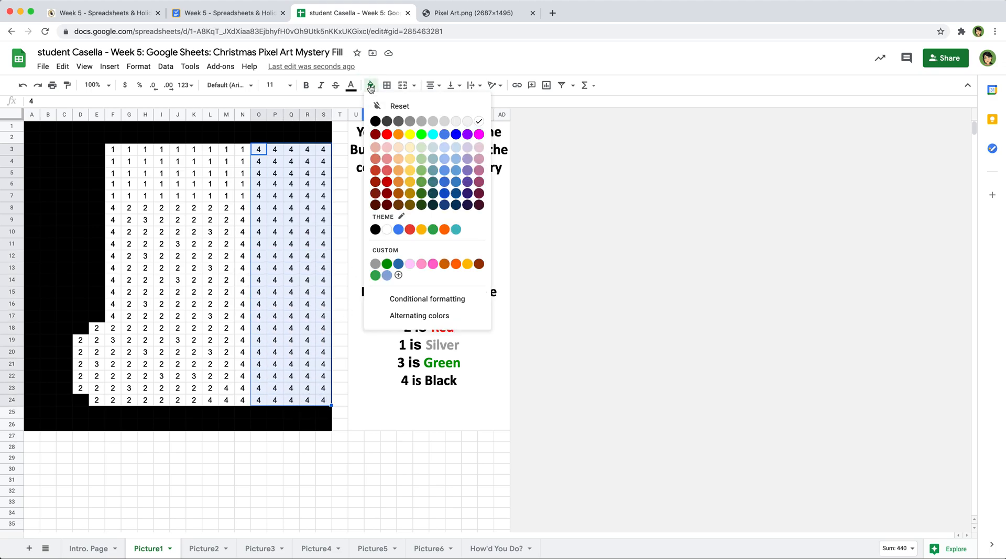
click(375, 122)
Step: Fill the 4s in N8:N24, M23:M24 and L24 with black
drag(241, 206, 248, 401)
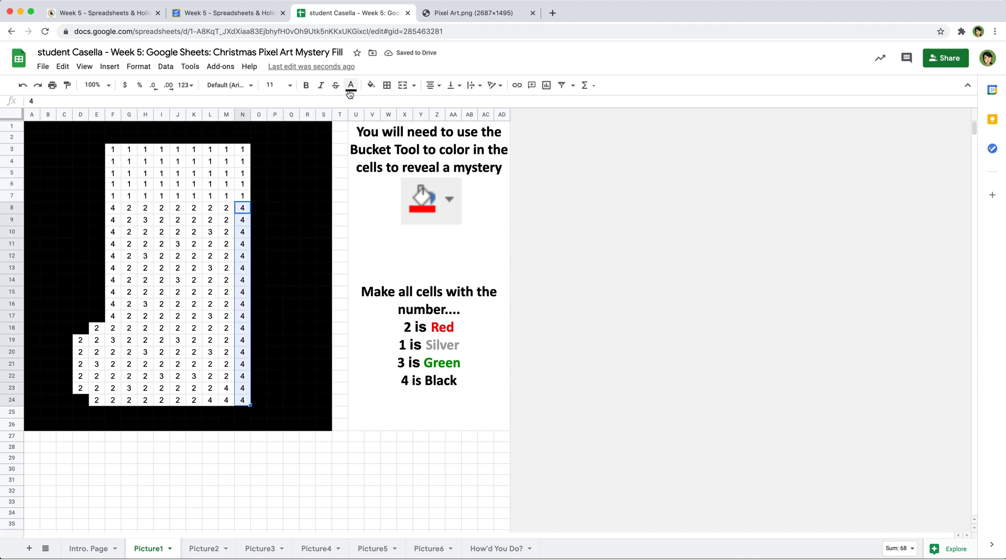
click(370, 85)
click(376, 121)
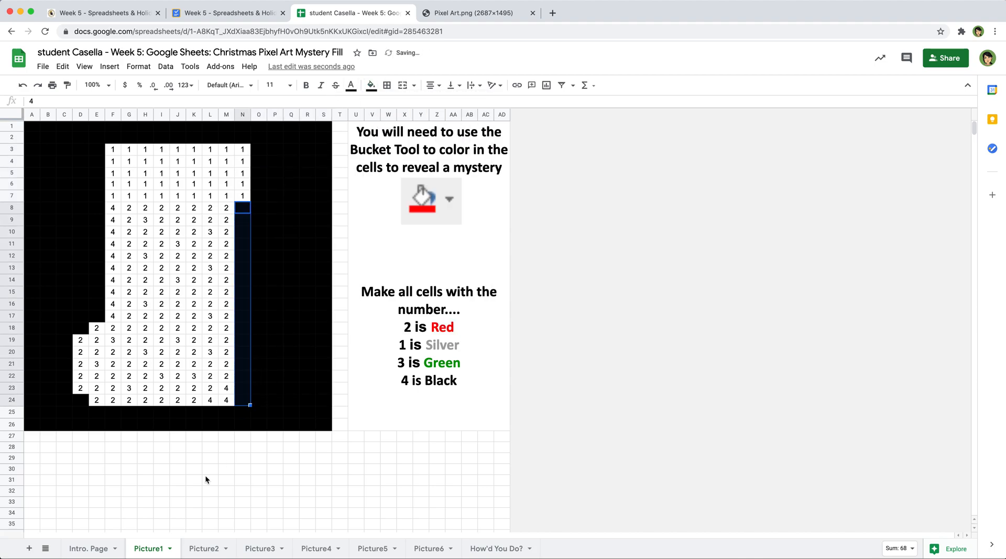
drag(229, 391, 226, 401)
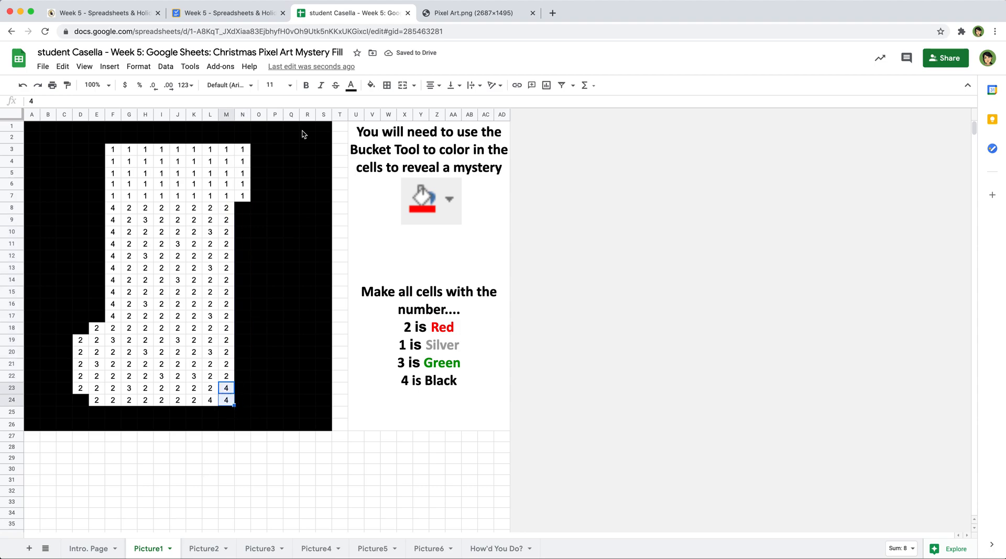
click(370, 86)
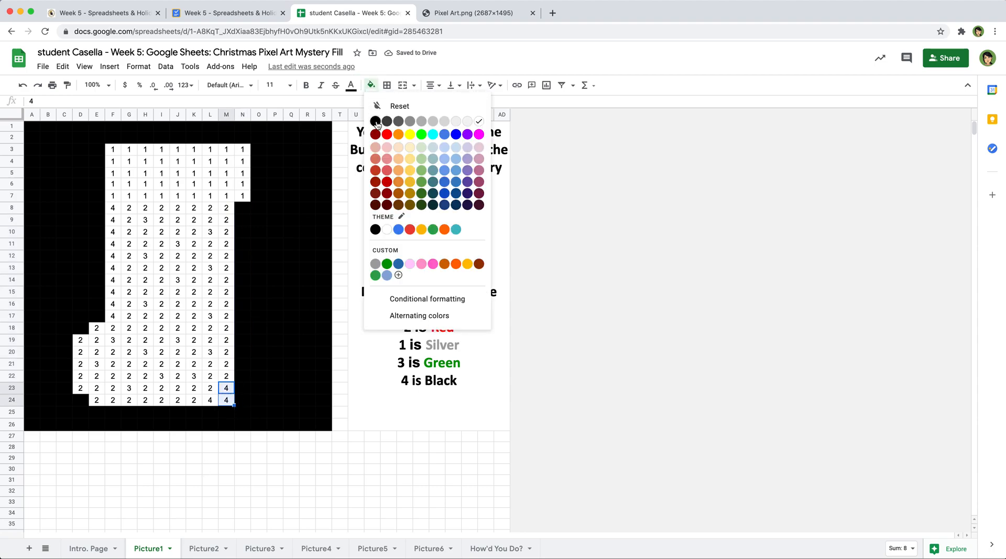
click(375, 121)
click(210, 400)
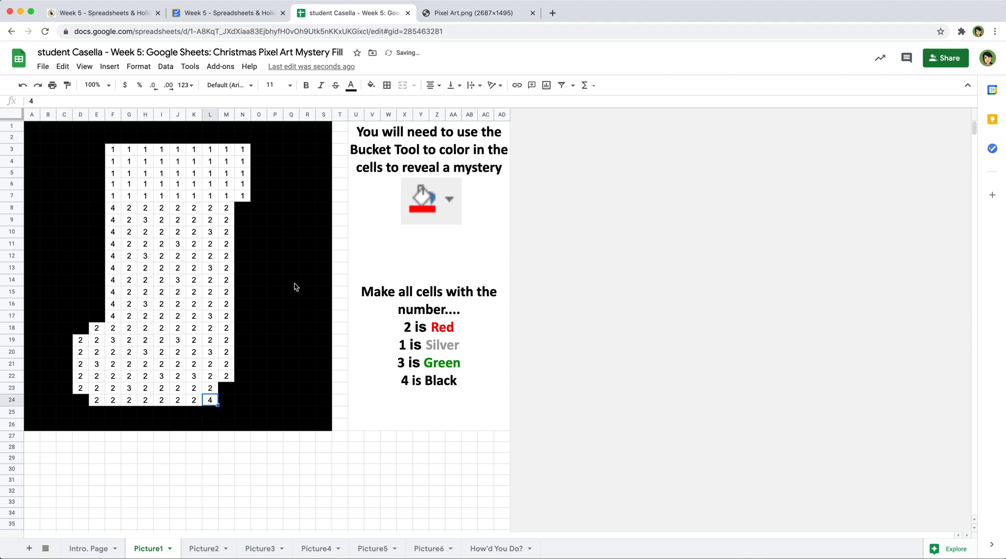
click(373, 86)
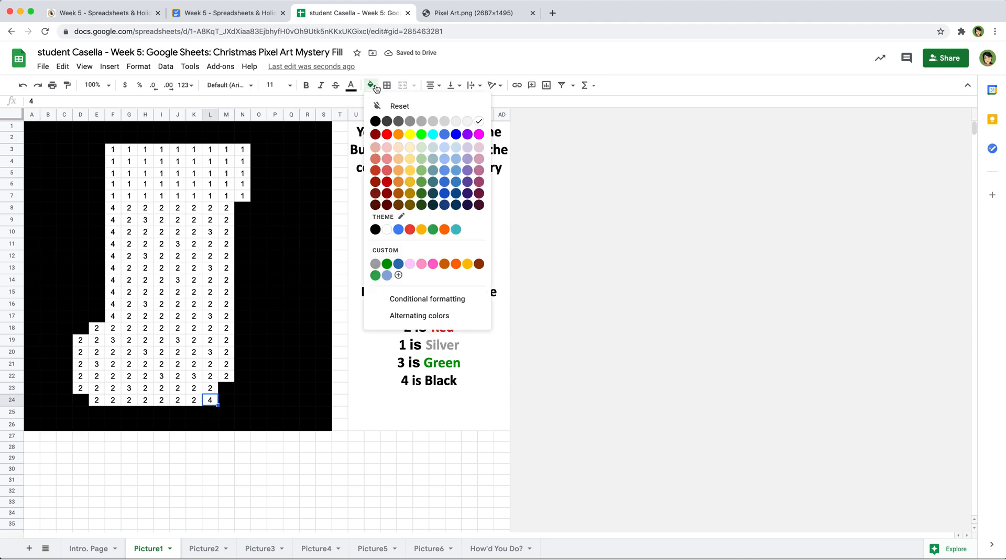
click(379, 120)
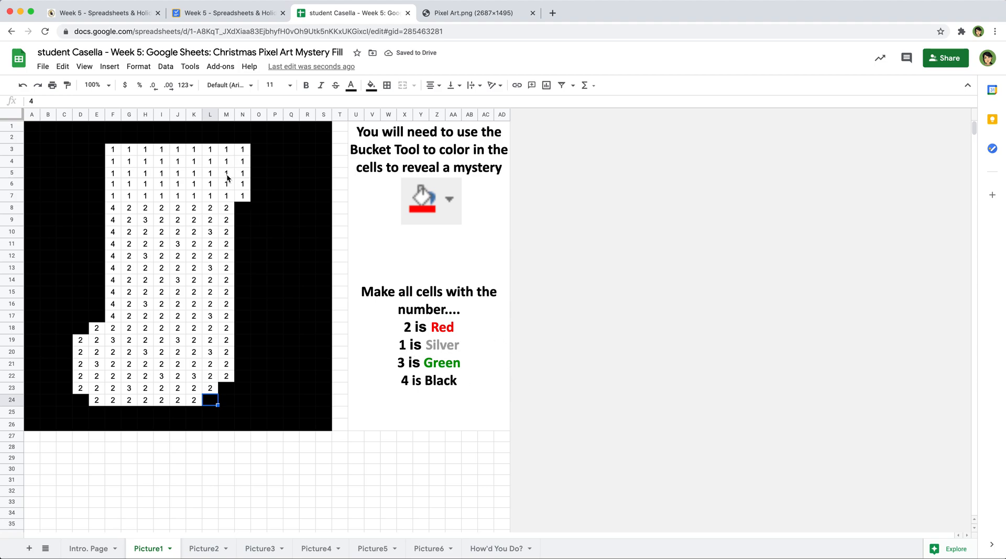
Step: Fill the block of 1s in F3:N7 with the custom silver-gray color
drag(247, 199, 109, 151)
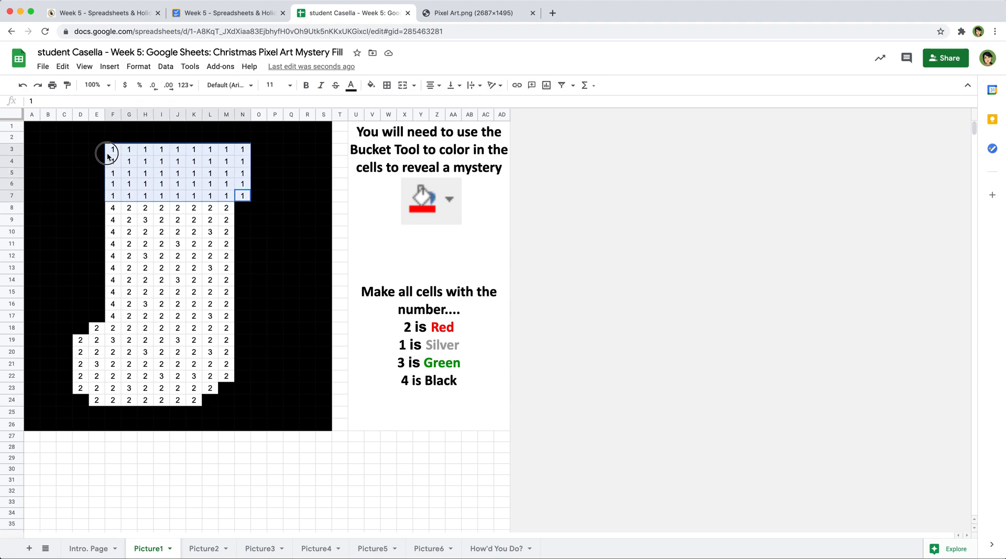
click(372, 86)
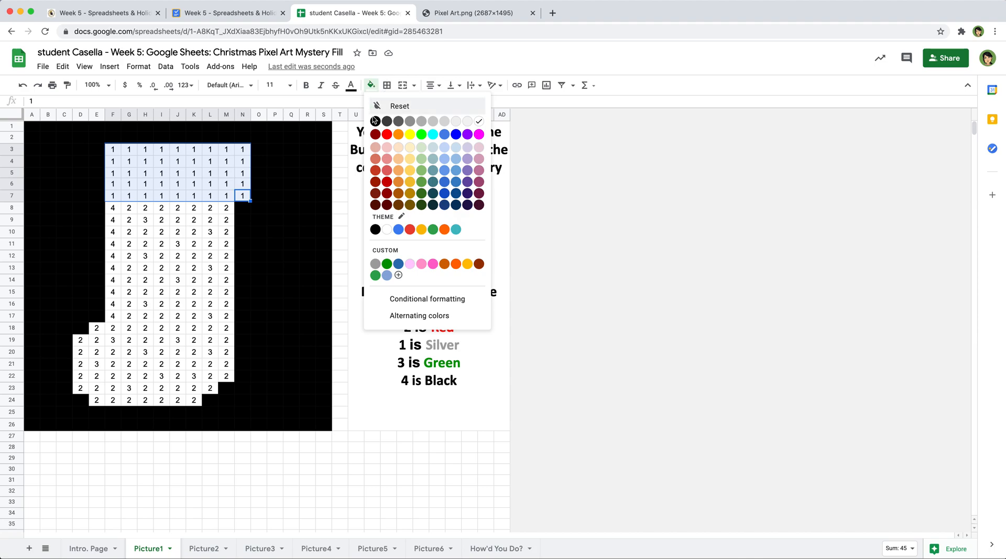
click(376, 264)
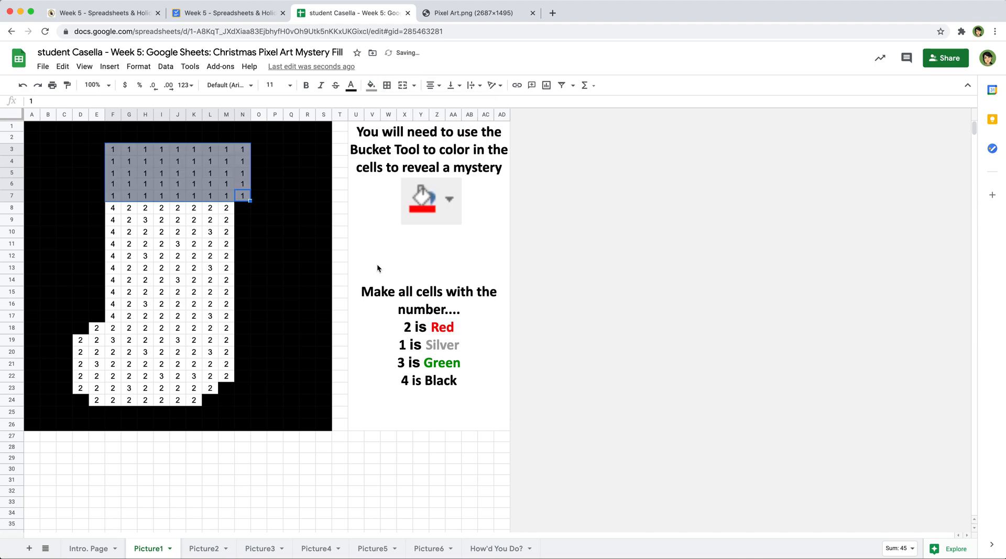
Step: Fill the column of 4s in F8:F17 with black
drag(114, 211, 116, 315)
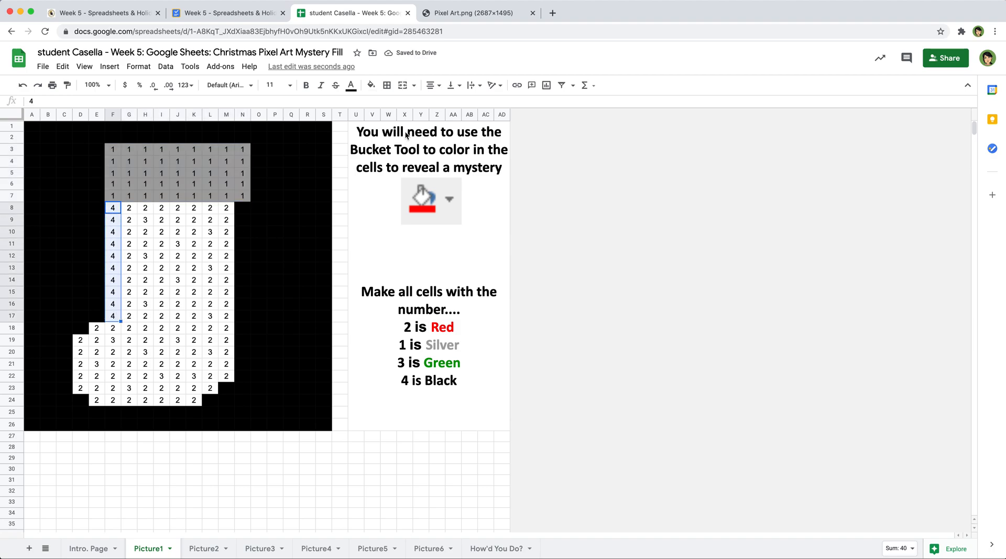
click(371, 85)
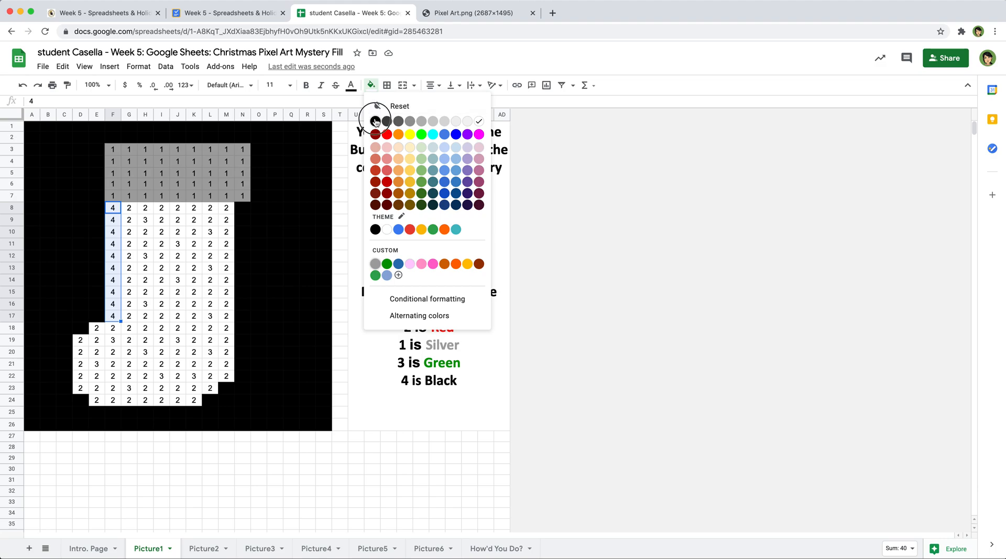
click(377, 124)
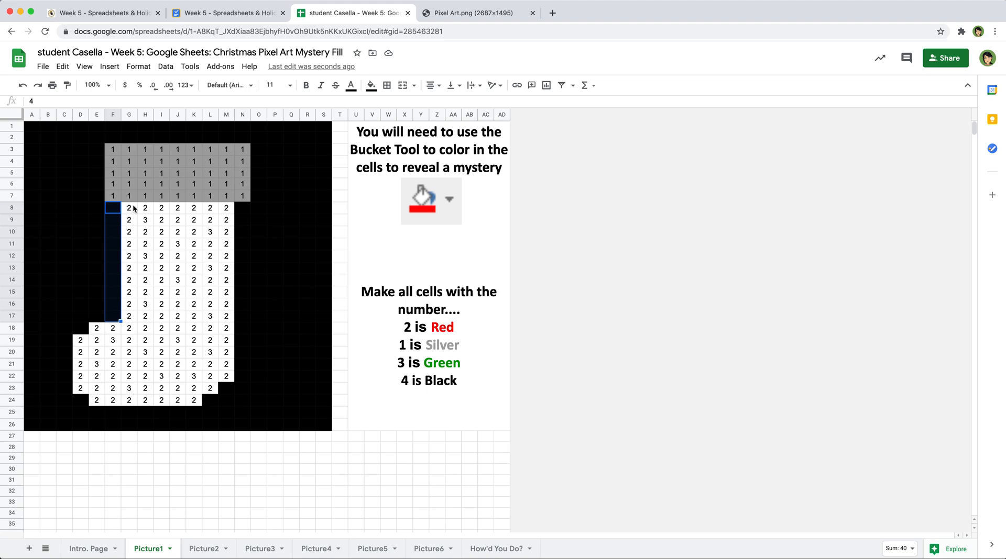
Step: Fill the stocking's leg G8:M22 and foot E18:K24 with red, including the scattered 3s
drag(131, 208, 229, 377)
click(371, 85)
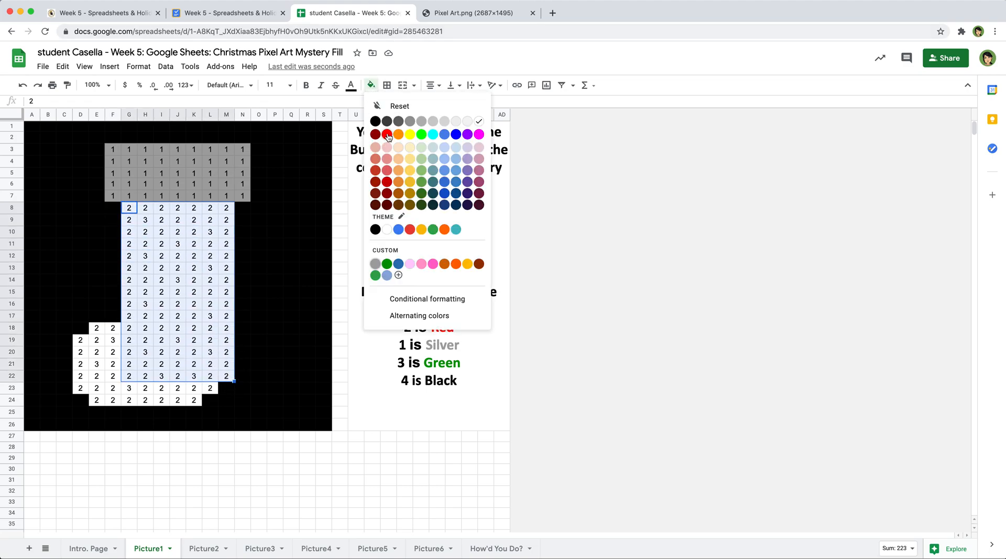
click(387, 135)
drag(100, 331, 195, 400)
click(370, 86)
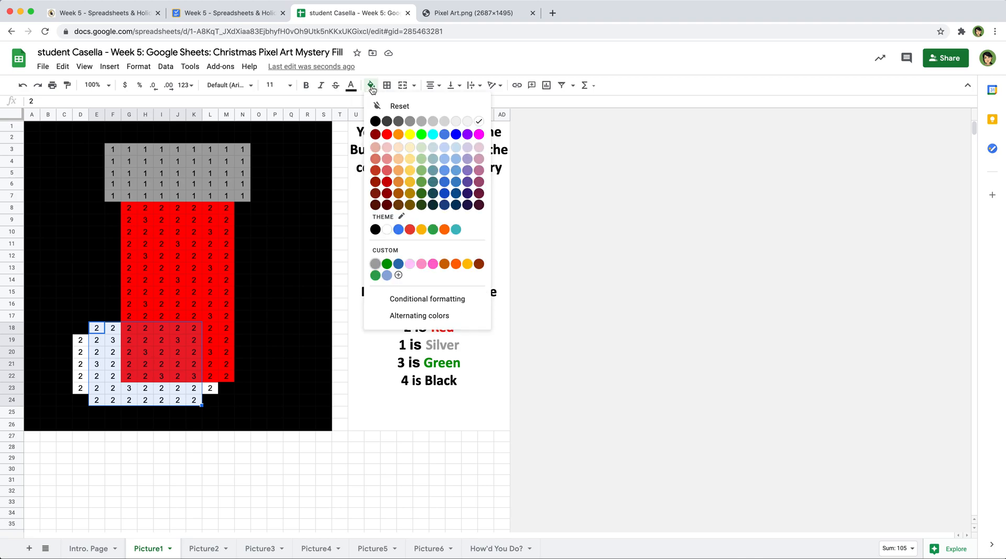
click(384, 136)
Step: Fill the remaining white 2s in L23 and D19:D23 with red
click(210, 388)
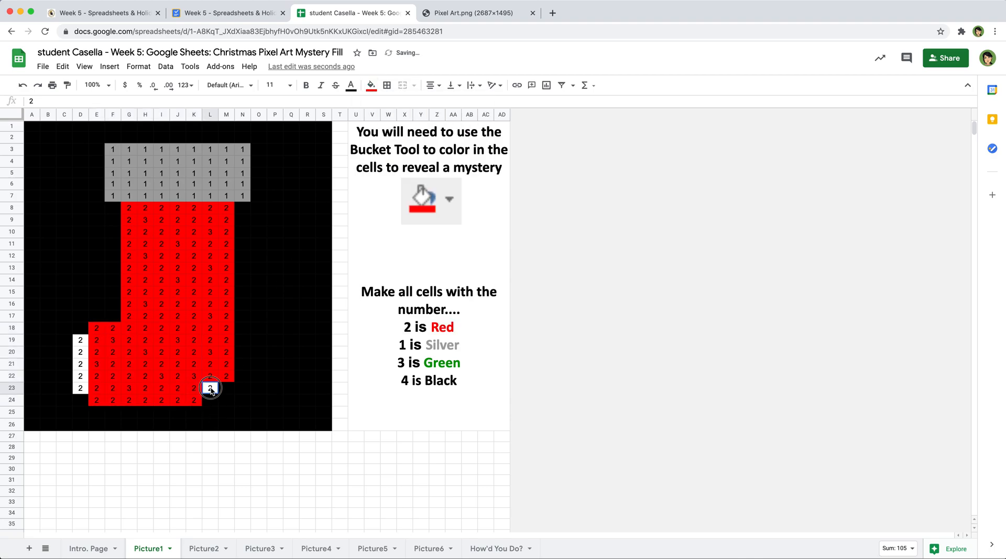
click(370, 85)
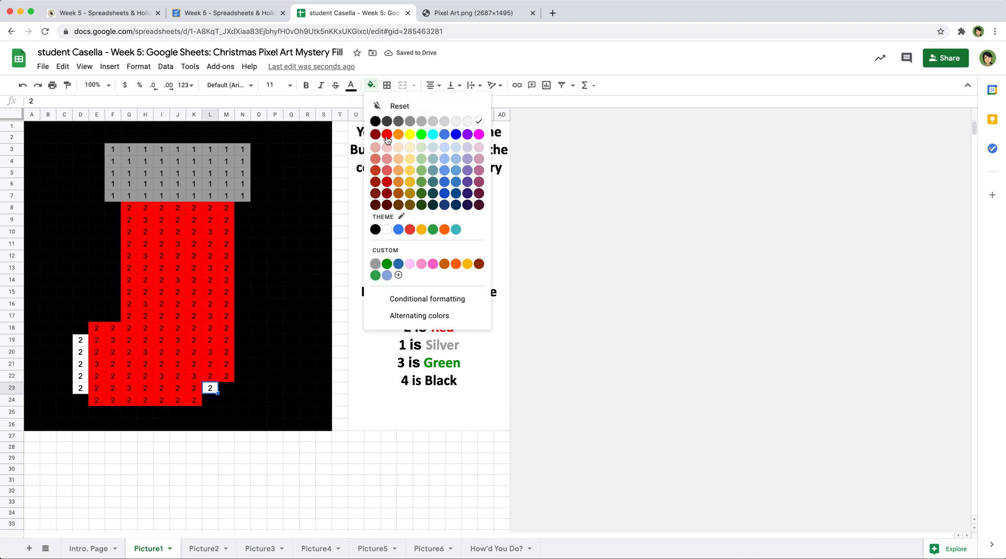
click(387, 135)
drag(85, 343, 81, 388)
click(371, 85)
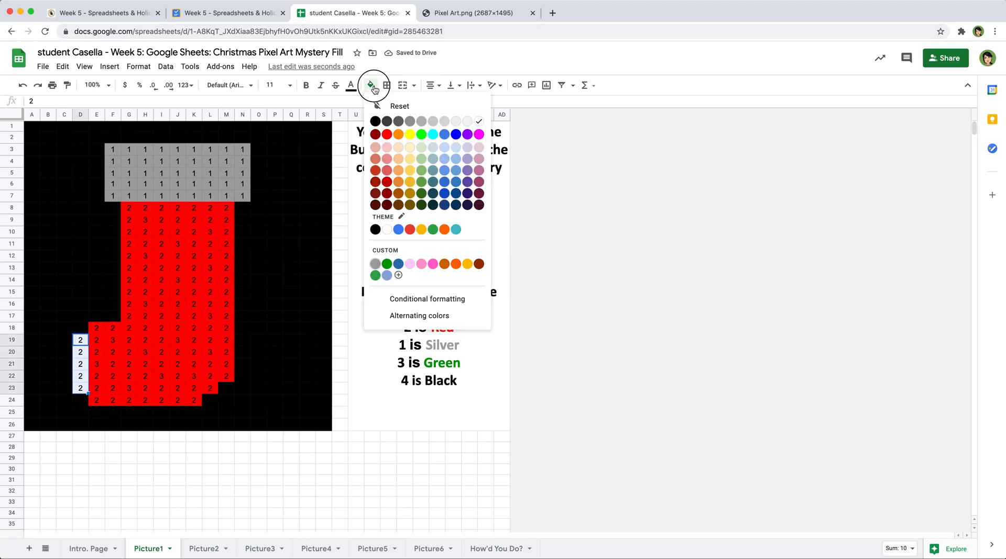
click(387, 135)
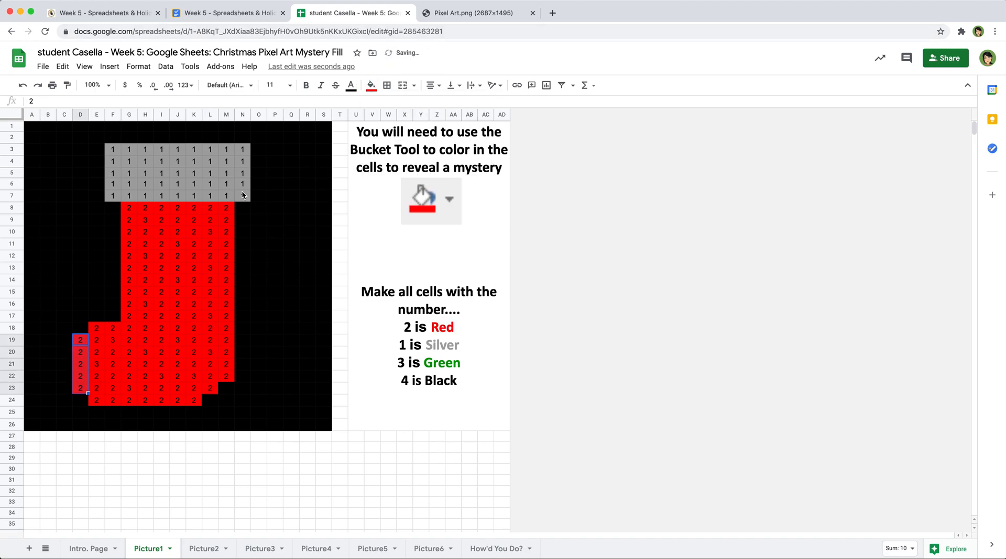
Step: Fill the 3s in H9 and J11 with the custom green color
click(163, 220)
click(145, 220)
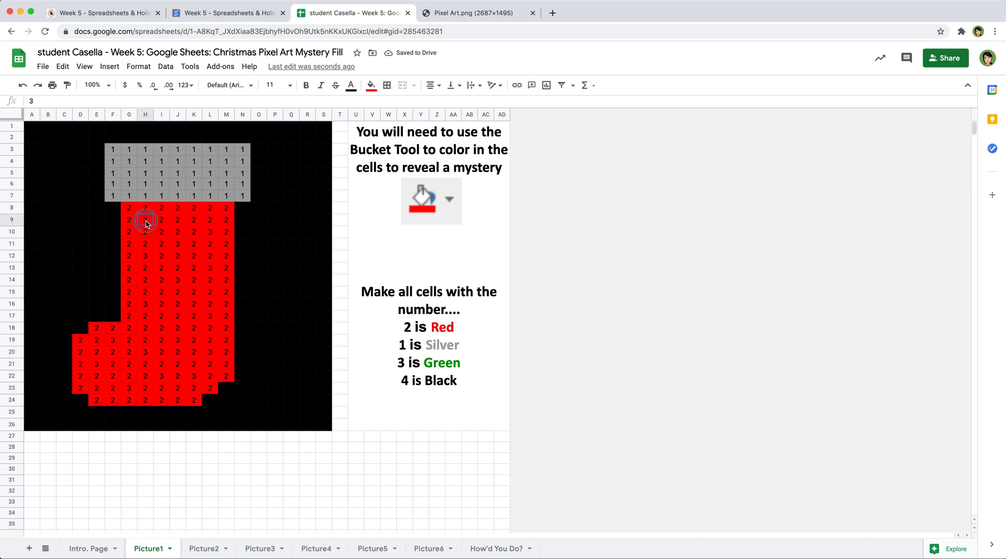
click(370, 85)
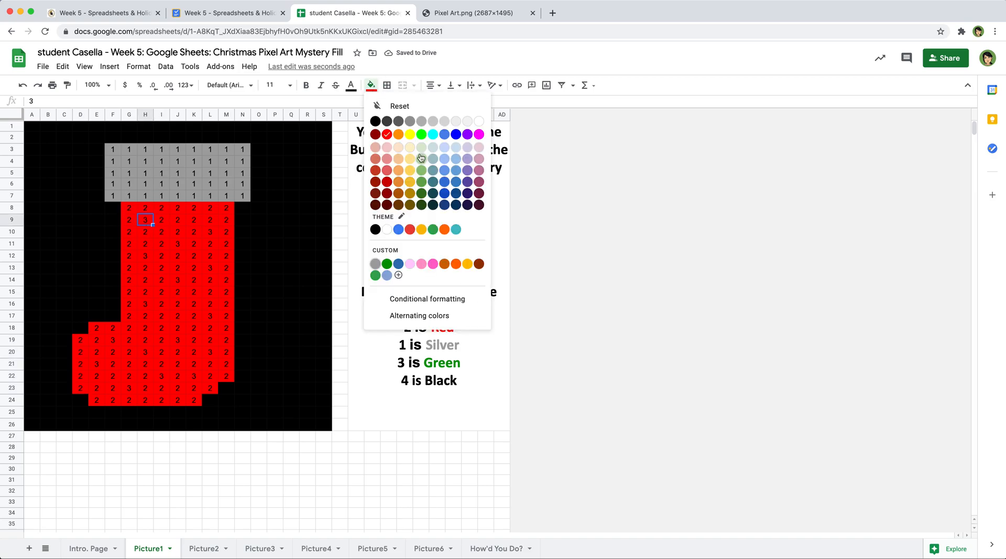
click(387, 264)
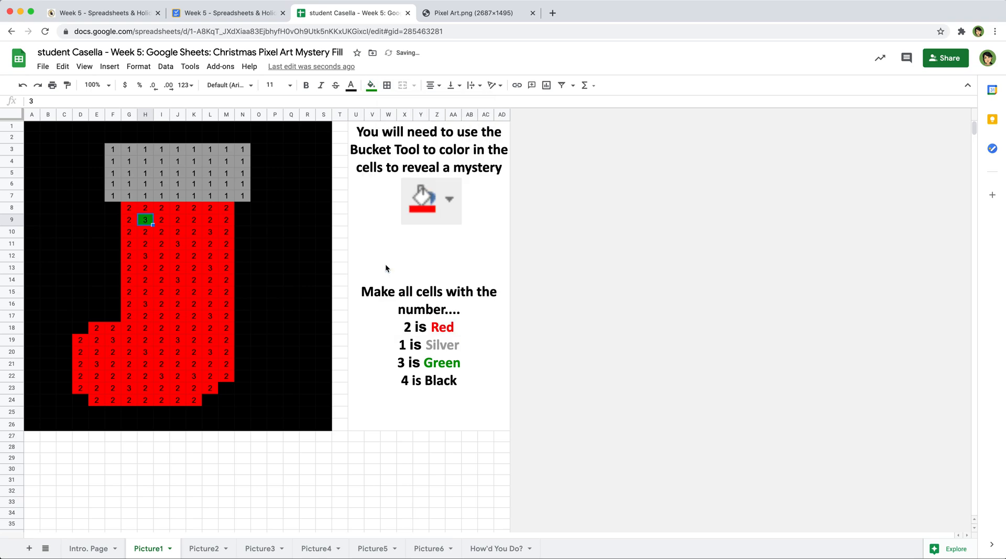
click(178, 246)
click(371, 85)
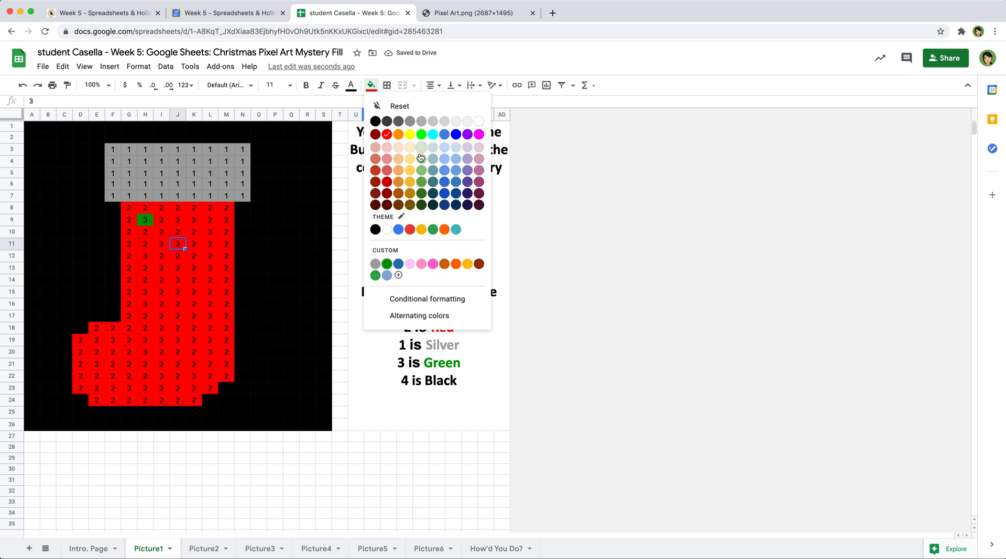
click(387, 264)
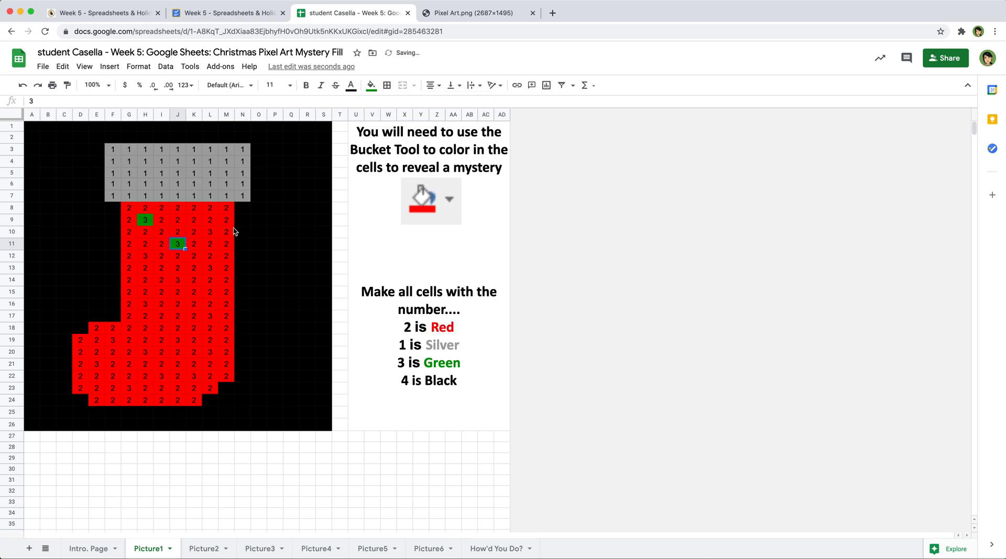
Step: Fill the 3s in L10 and L13 with the custom green color
click(210, 231)
click(371, 85)
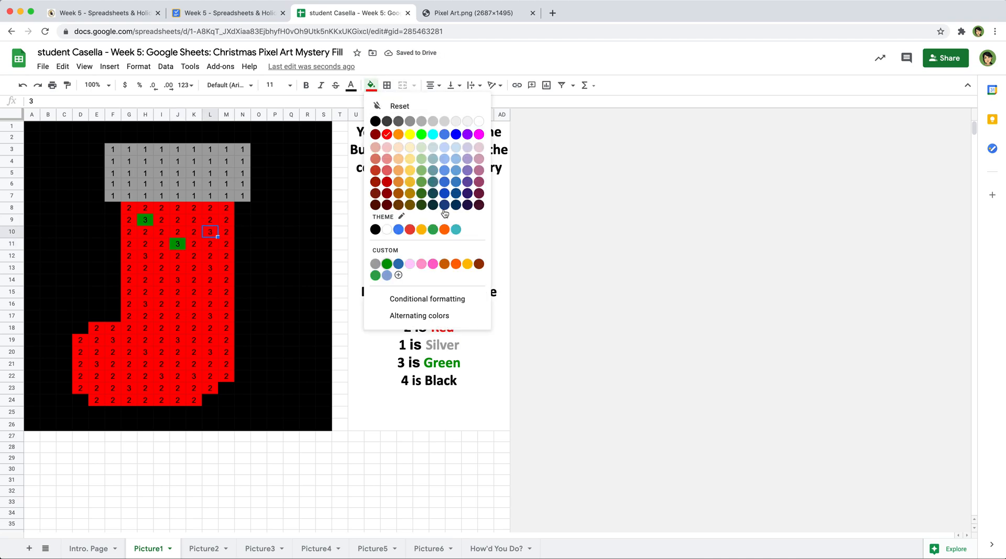
click(387, 264)
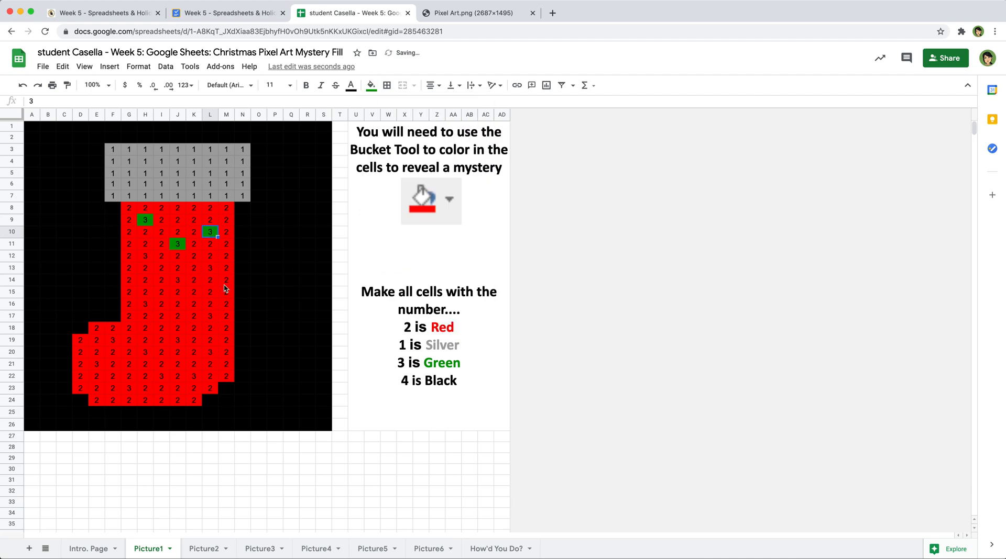
click(211, 269)
click(371, 85)
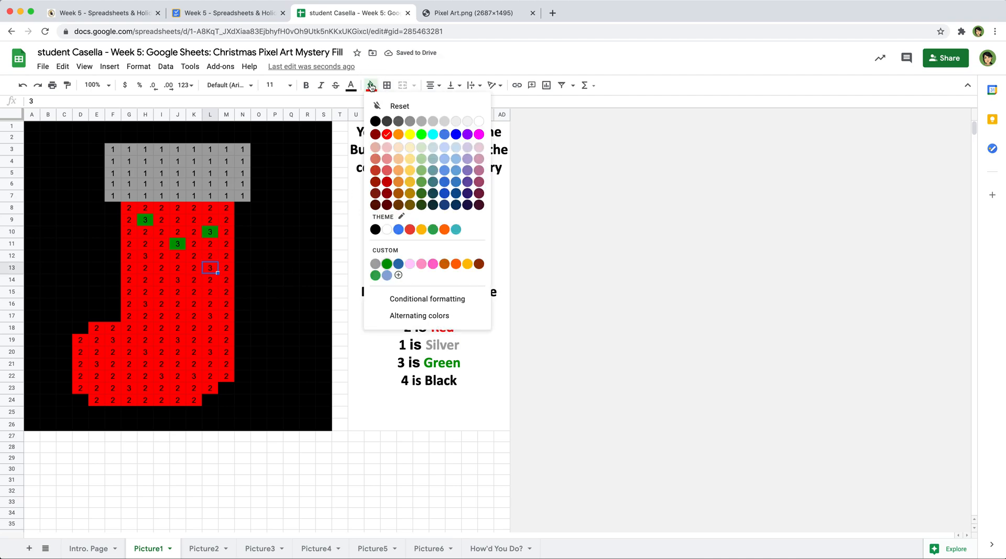
click(388, 263)
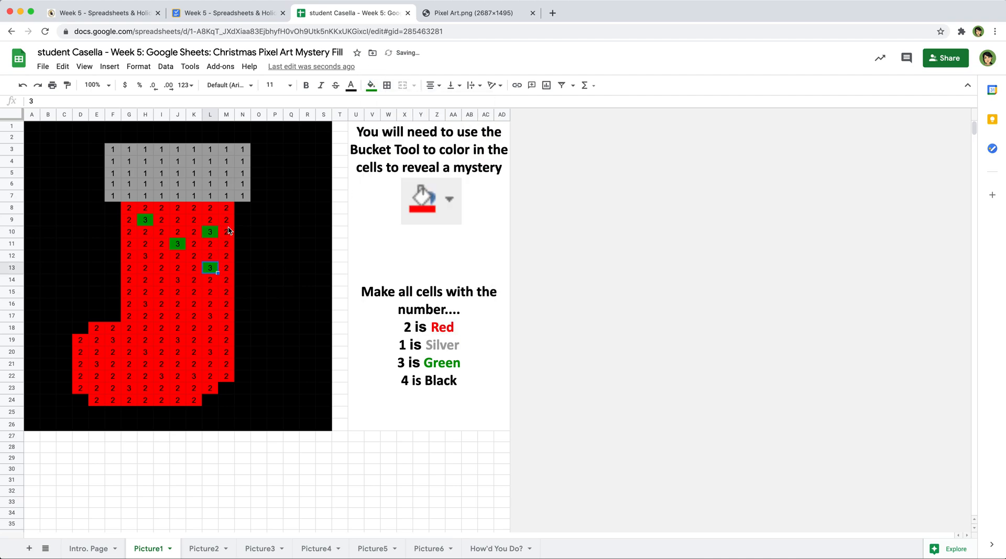
Step: Fill the 3s in H12 and J14 with the custom green color
click(145, 256)
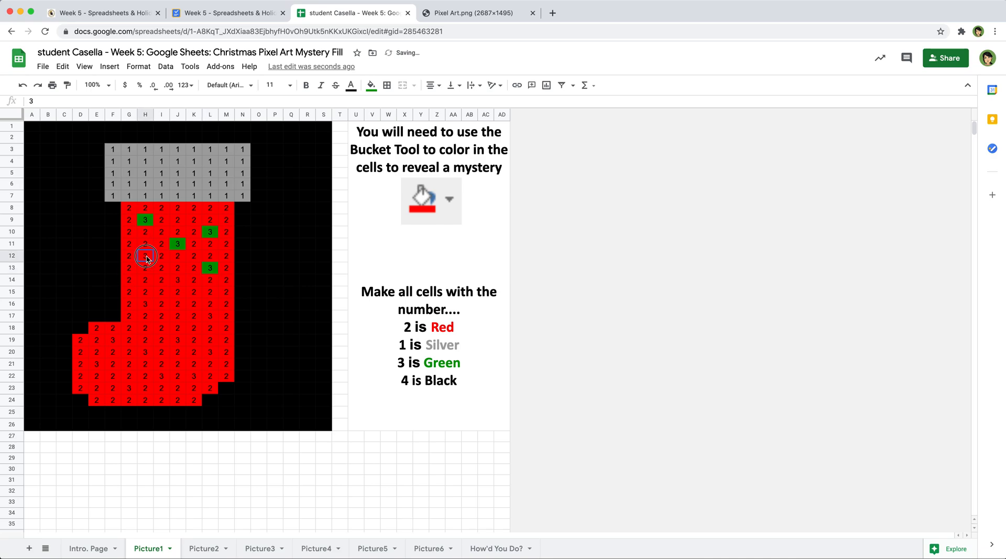
click(370, 85)
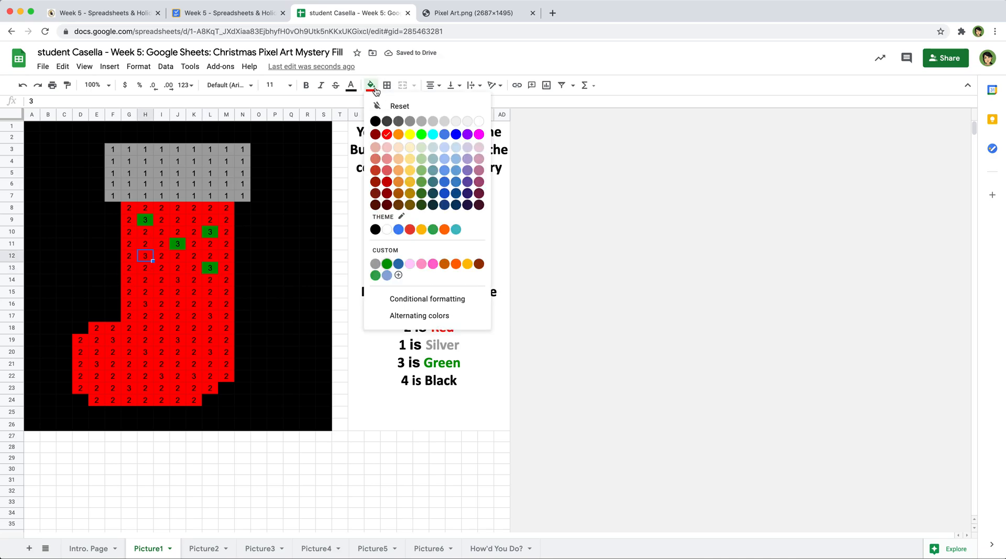
click(388, 265)
click(177, 280)
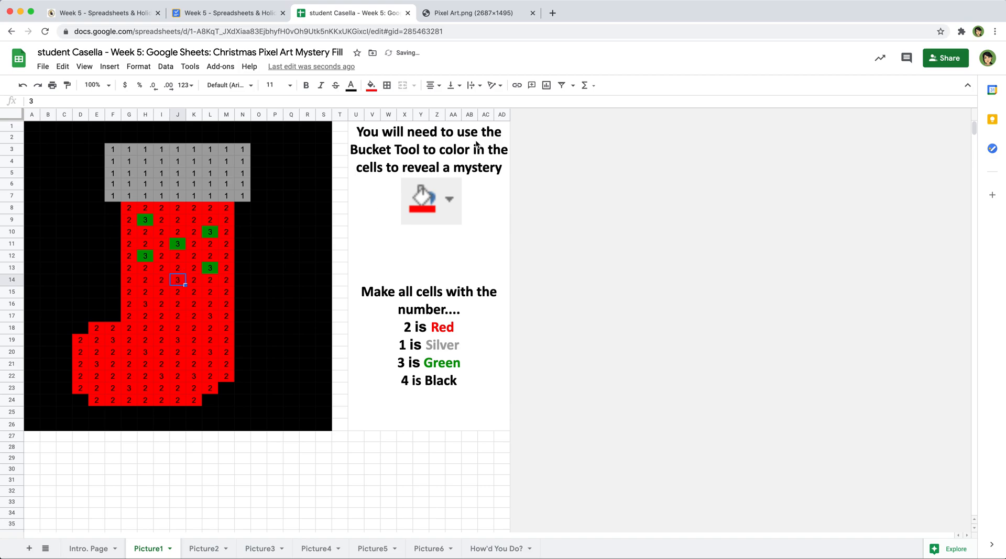
click(372, 84)
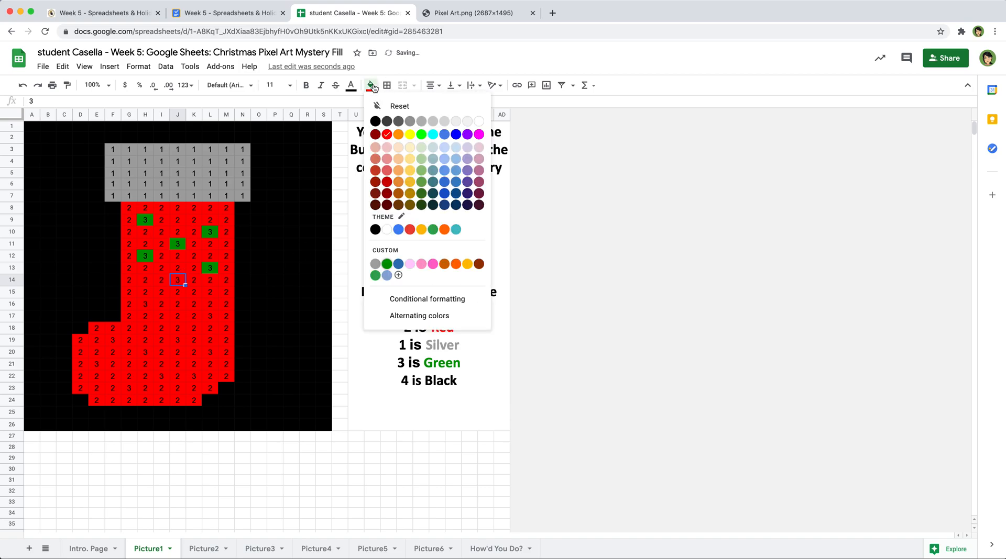
click(388, 264)
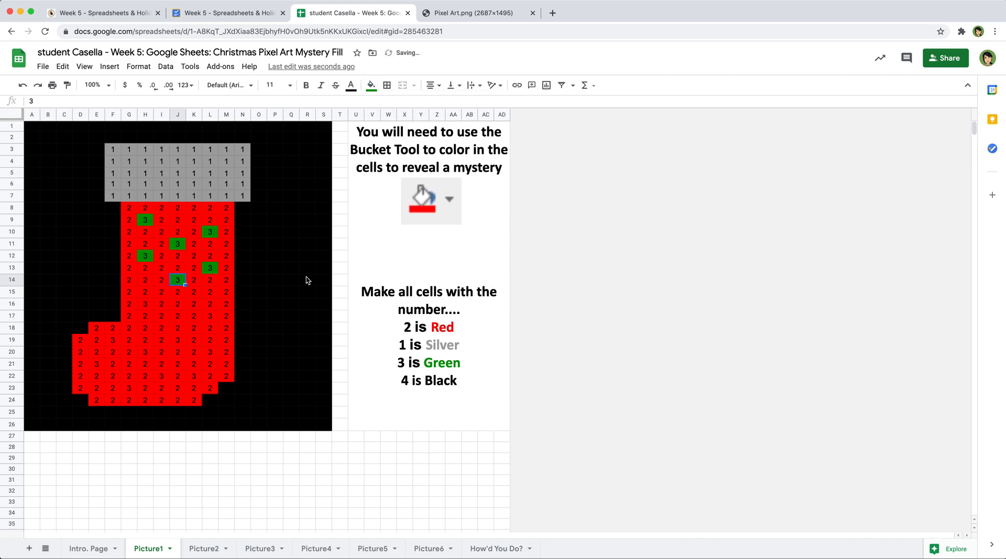
Step: Fill the 3s in H16 and F19 with the custom green color
click(142, 308)
click(370, 85)
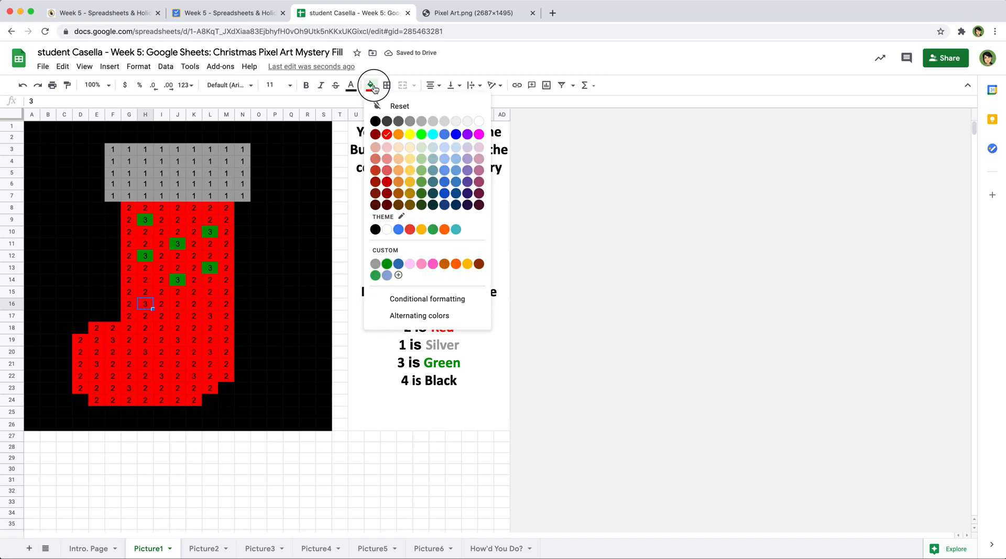
click(387, 265)
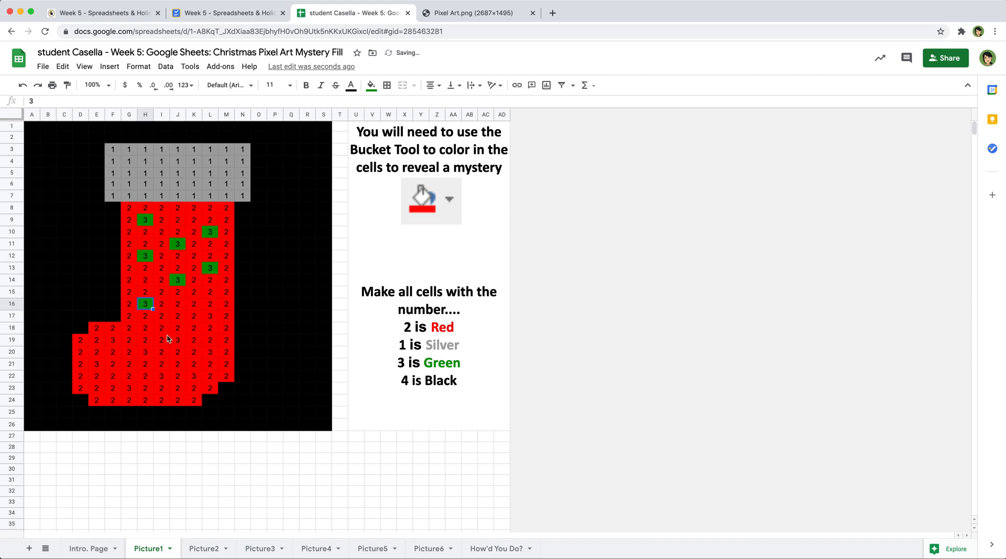
click(113, 341)
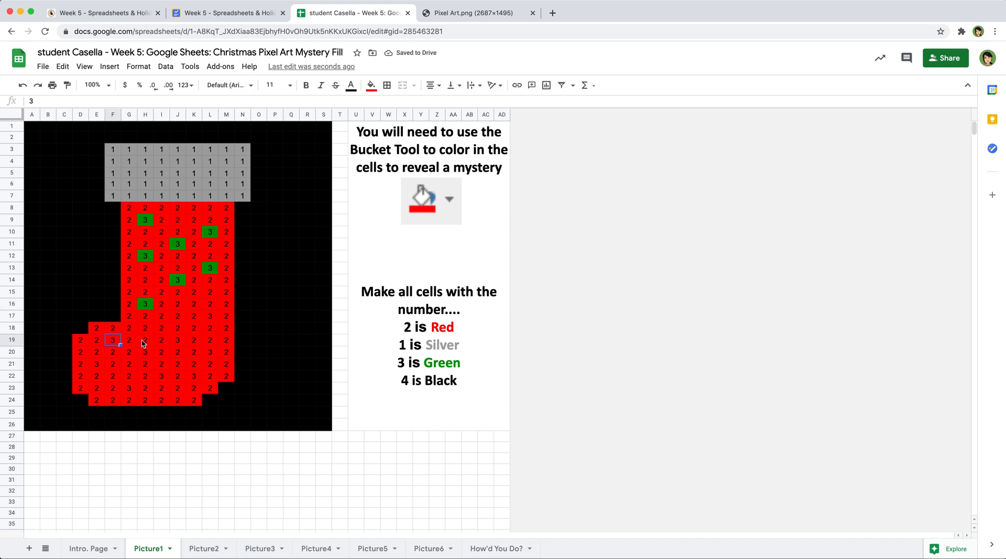
click(370, 84)
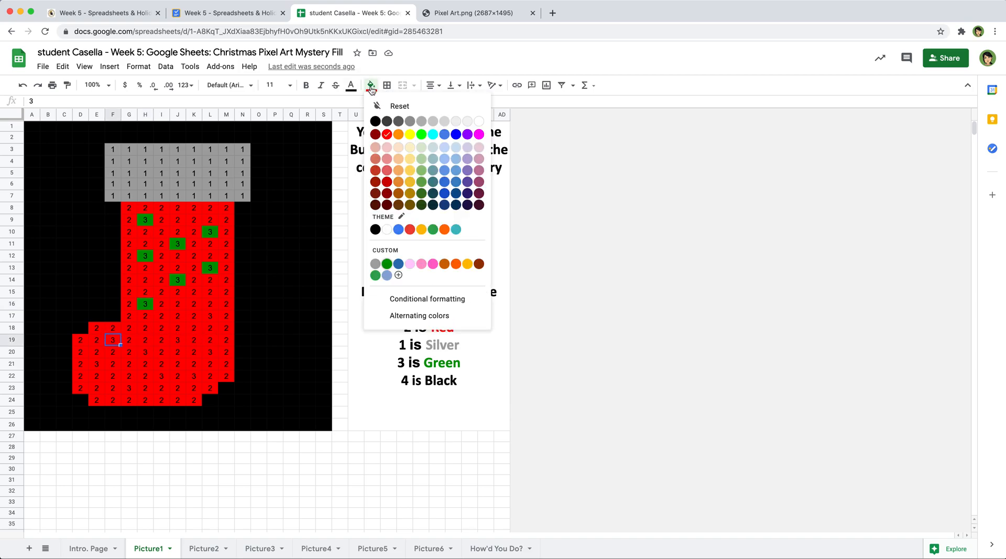
click(386, 265)
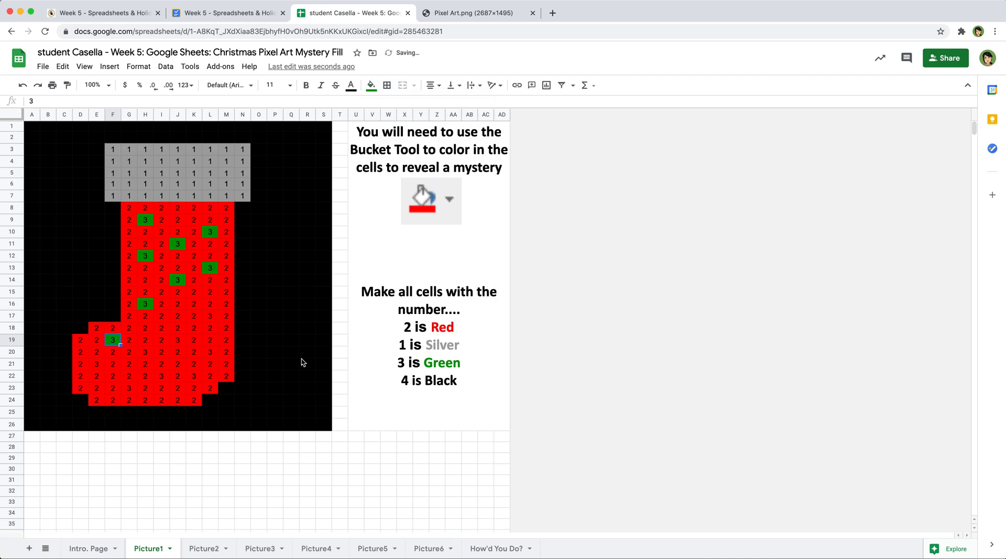
Step: Fill the 3s in L17 and L20 with the custom green color
click(206, 317)
click(370, 85)
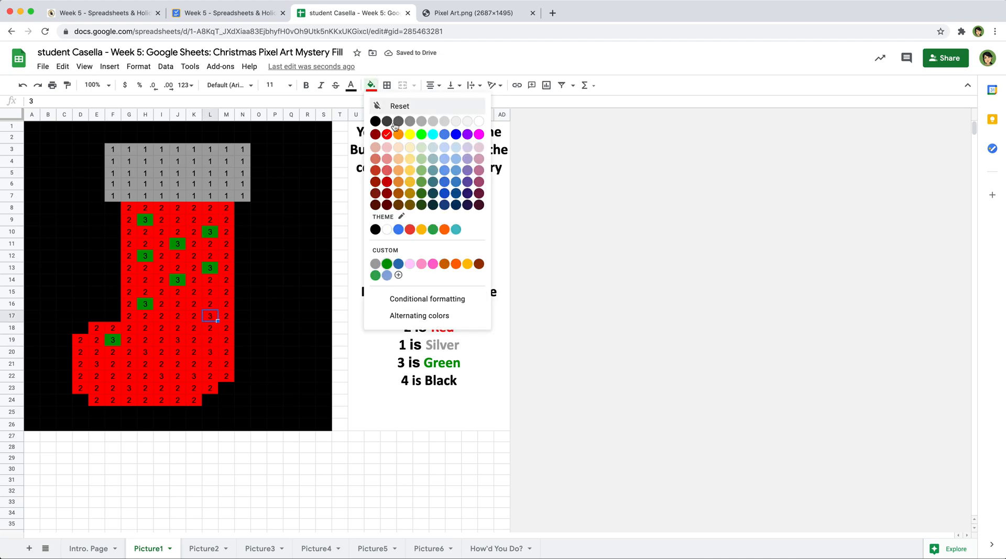
click(386, 265)
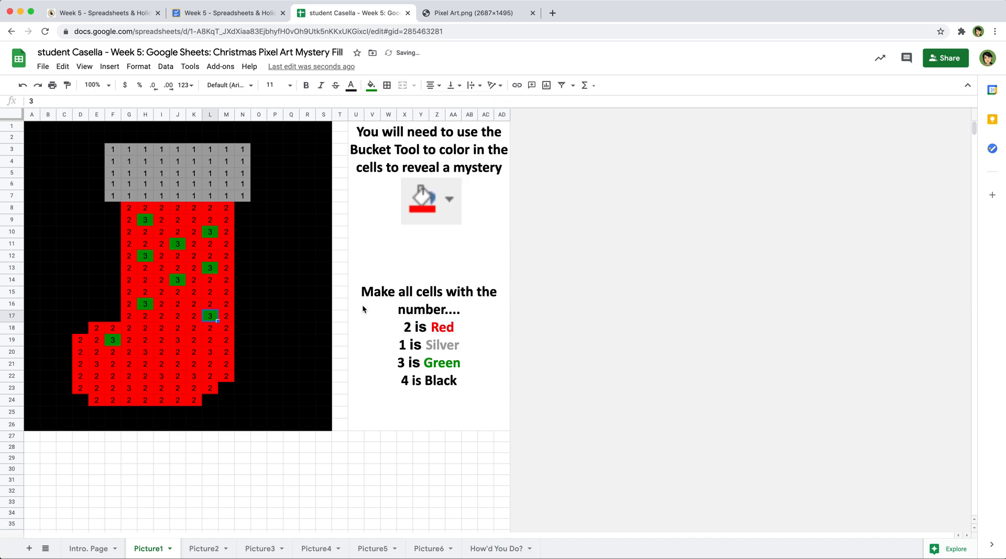
click(210, 354)
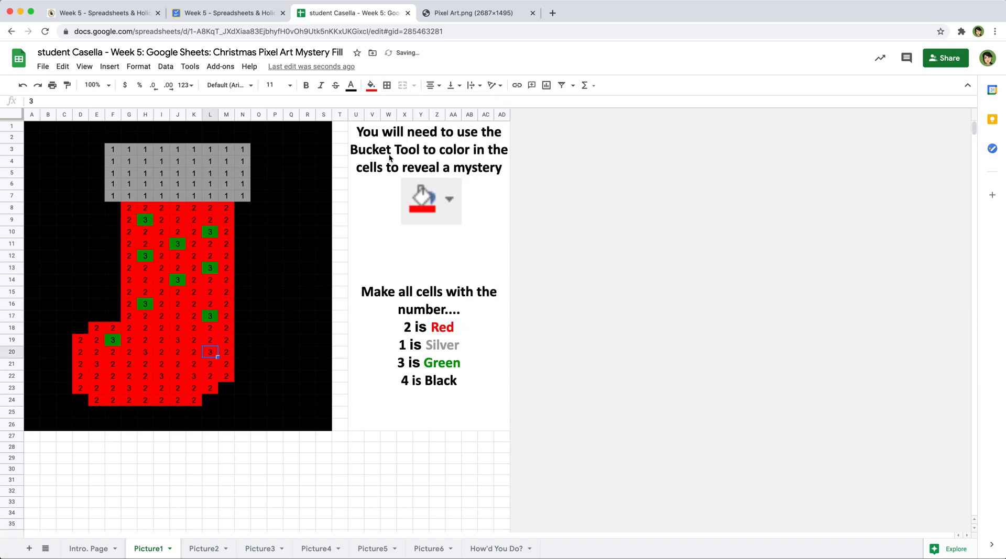
click(370, 85)
click(386, 264)
Step: Fill the 3s in J19 and H20 with the custom green color
click(177, 341)
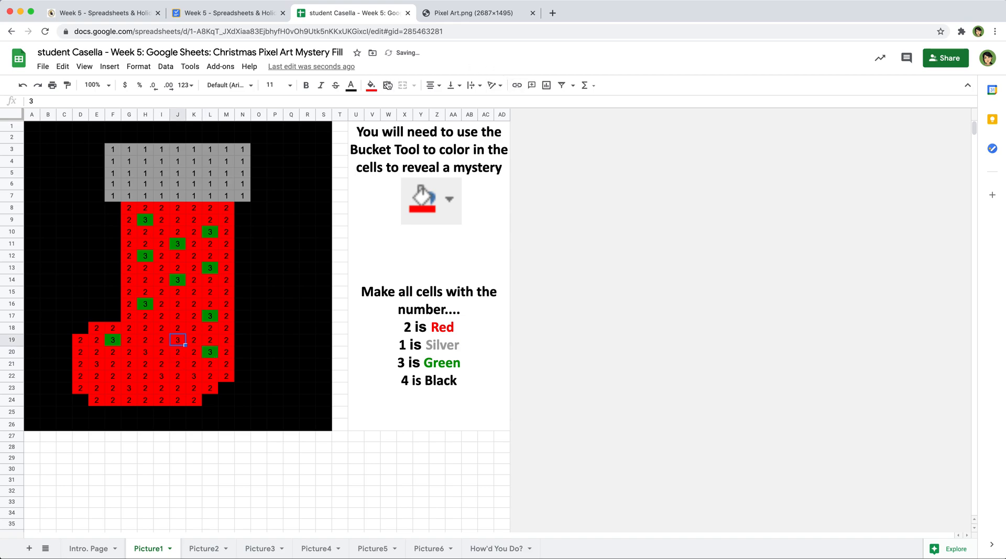
click(370, 85)
click(390, 266)
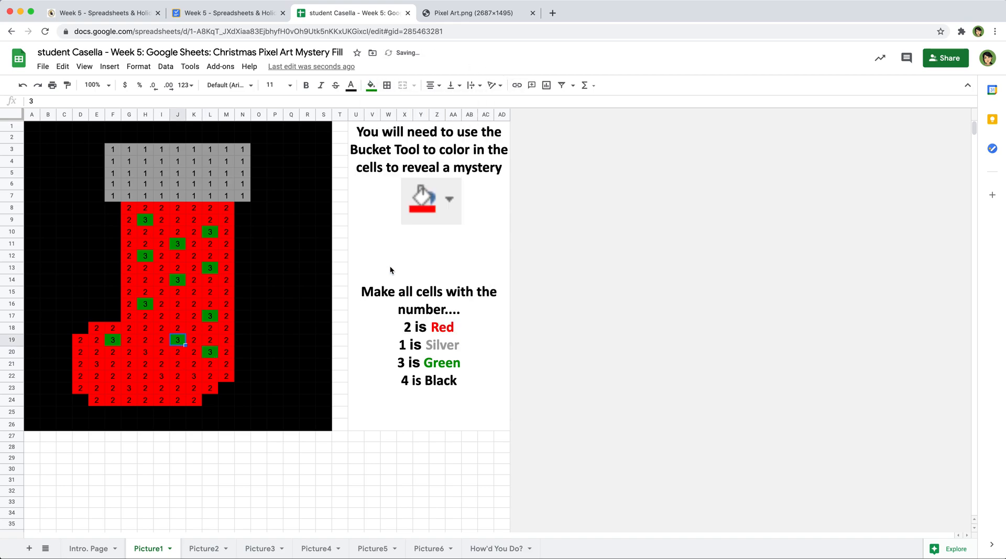
click(145, 352)
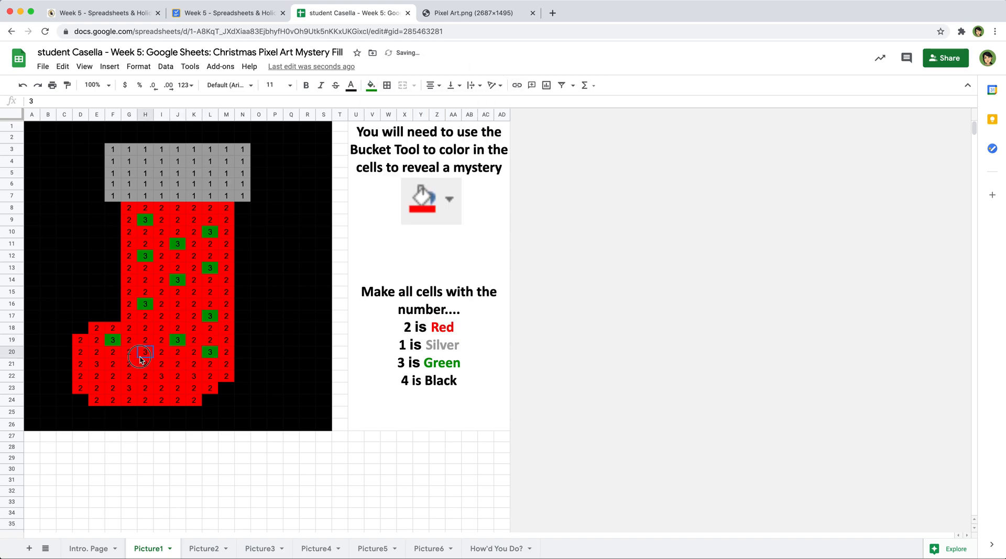
click(372, 86)
click(386, 264)
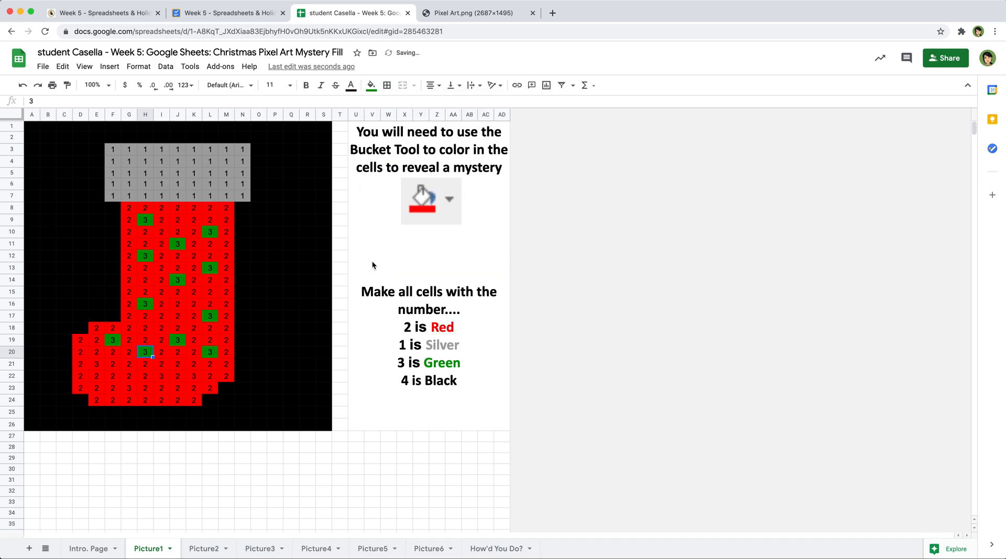
Step: Fill the 3s in I22 and G23 with the custom green color
click(159, 377)
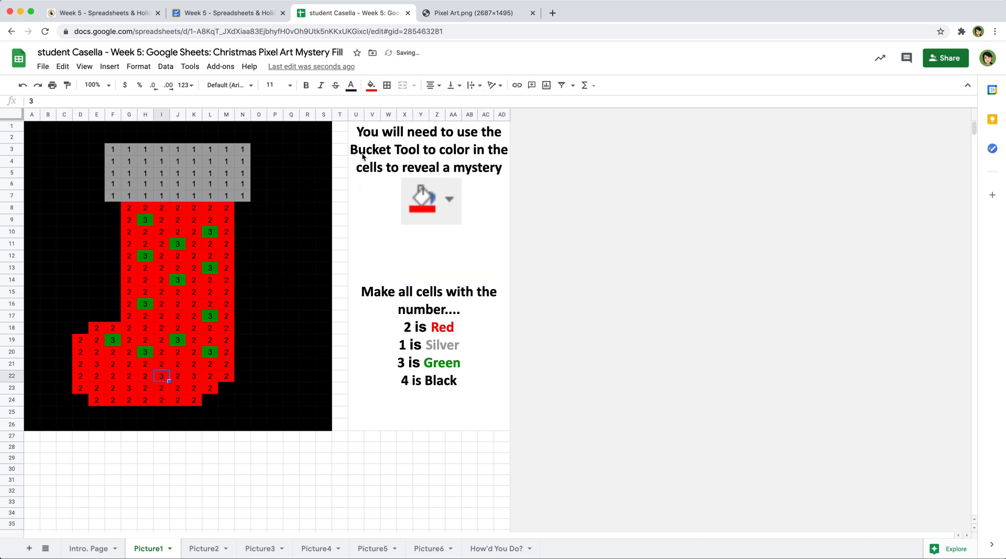
click(376, 86)
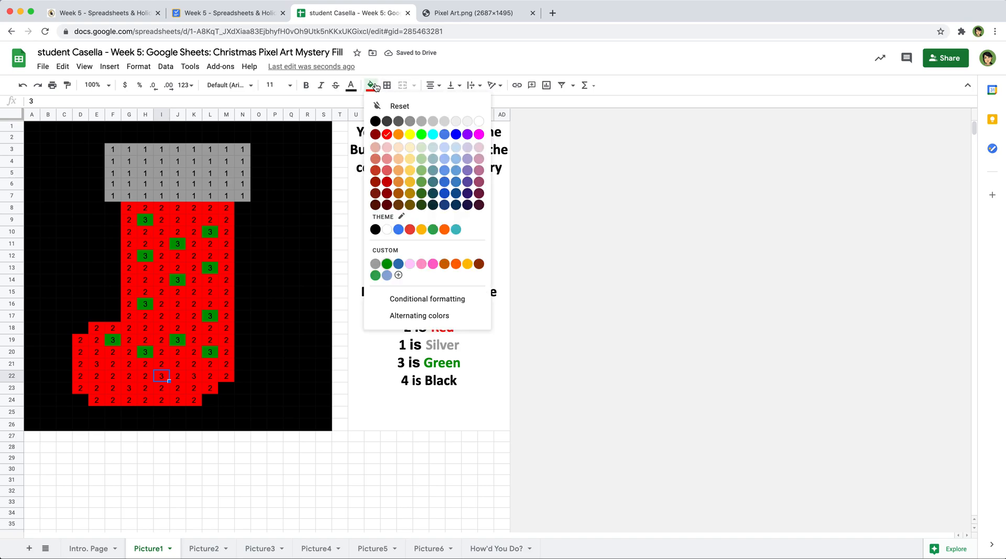
click(386, 264)
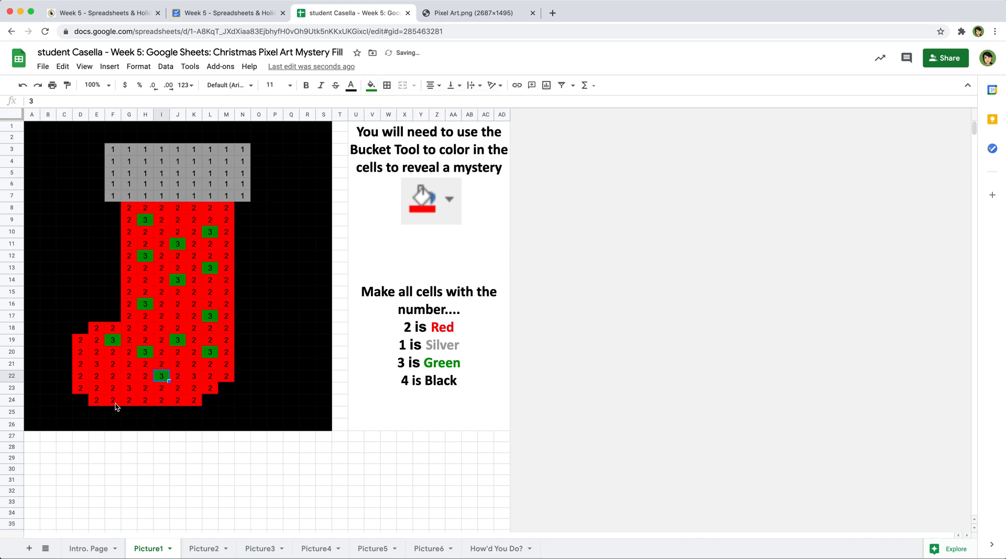
click(130, 389)
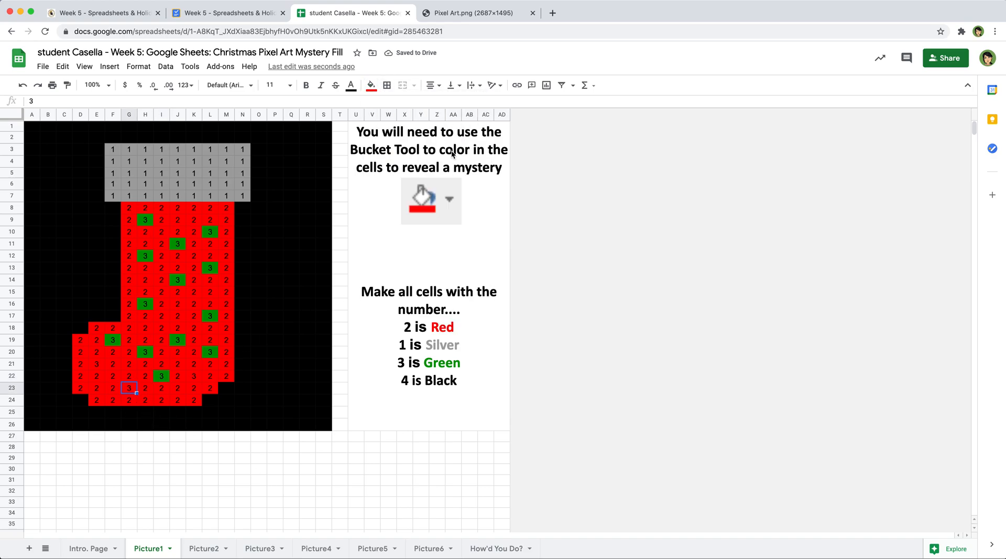
click(371, 86)
click(386, 266)
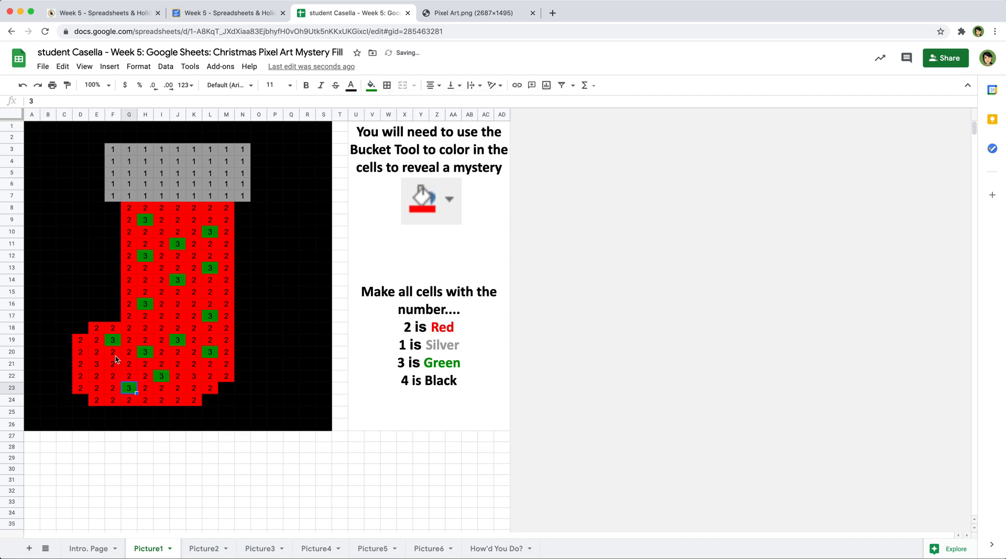
Step: Fill the 3s in E21 and K22 with the custom green color
click(96, 367)
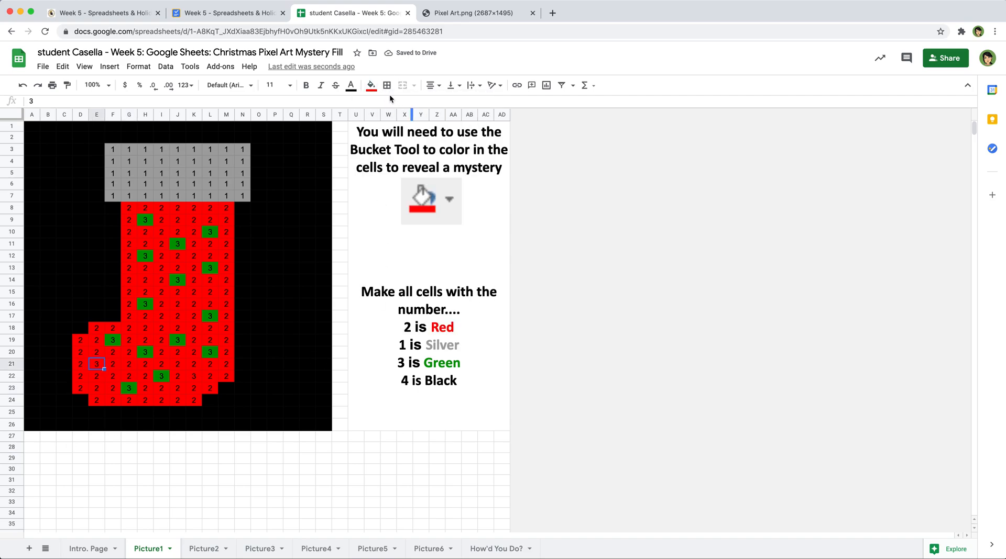
click(371, 85)
click(386, 265)
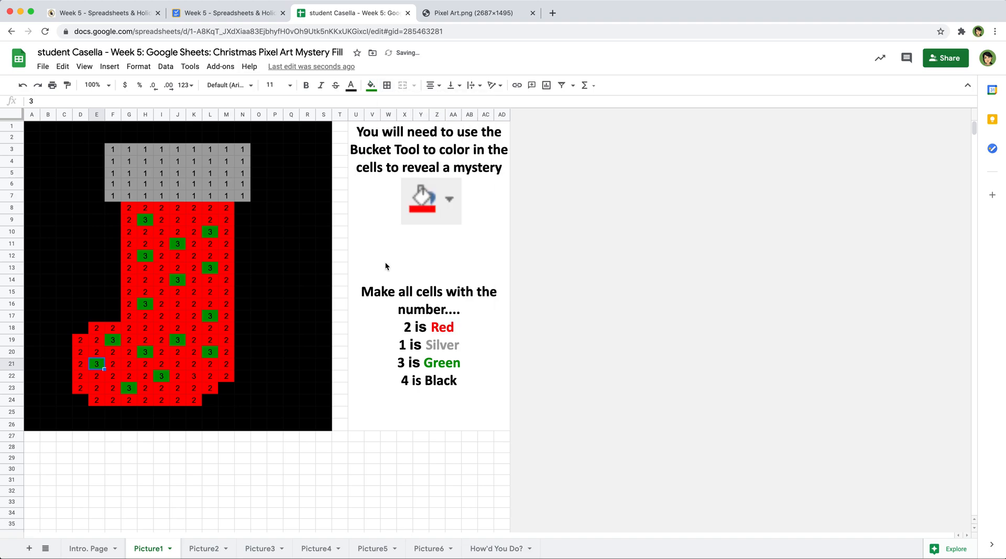
click(194, 379)
click(371, 85)
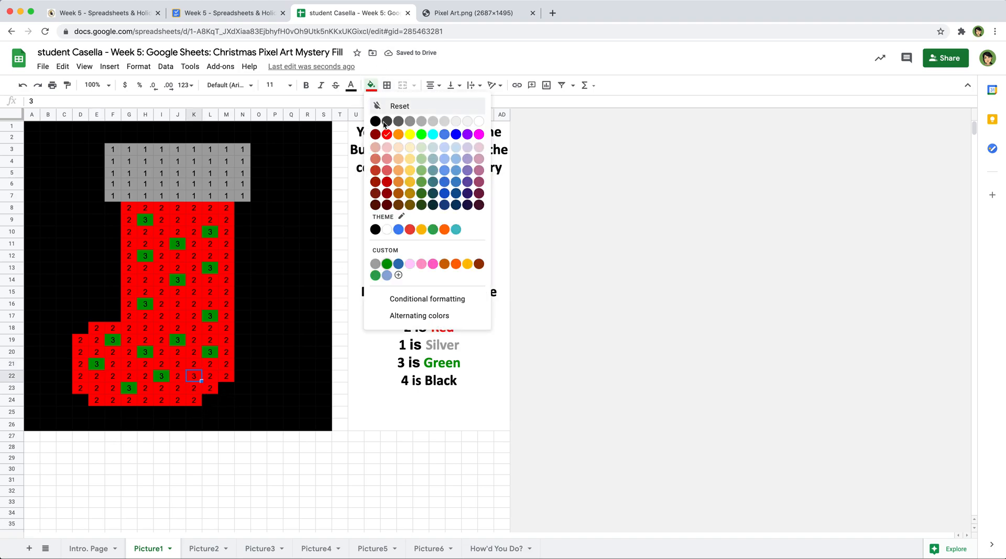
click(387, 264)
Step: Look through the number grids and color keys on the Picture2 to Picture6 sheets
click(211, 552)
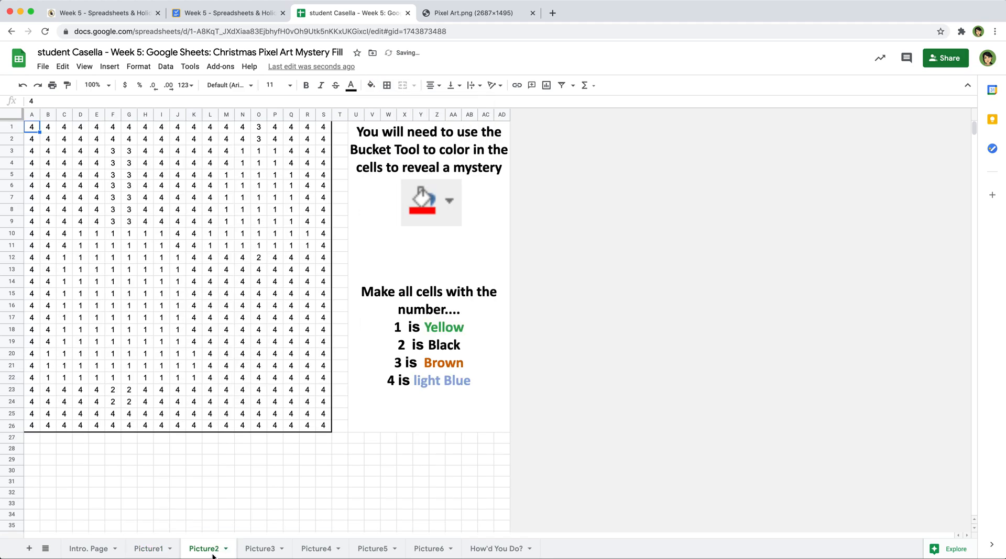
click(261, 550)
click(317, 551)
click(374, 548)
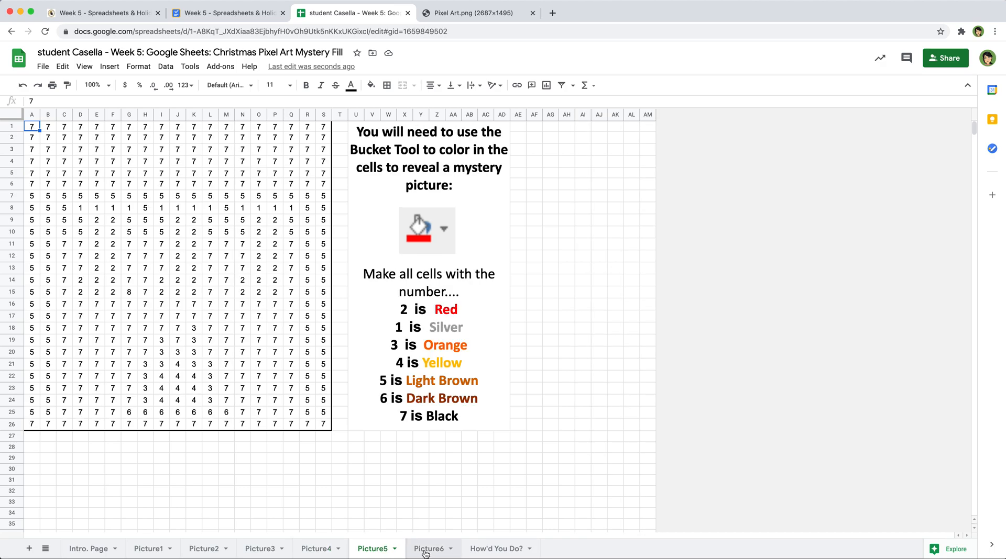
click(425, 551)
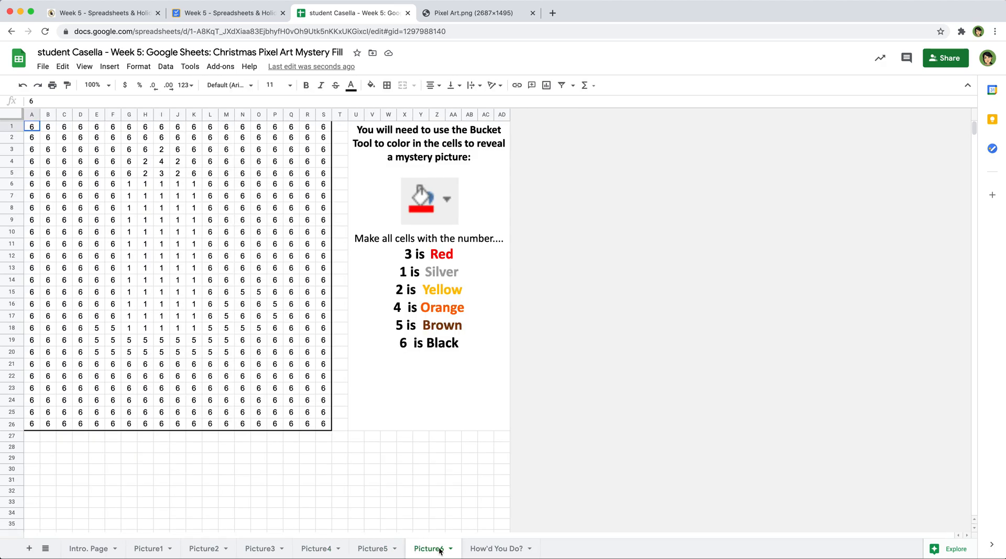
Step: On the How'd You Do? sheet, place the red circle over emoji 1, then move it over emoji 4, "I can show others how to do this."
click(484, 550)
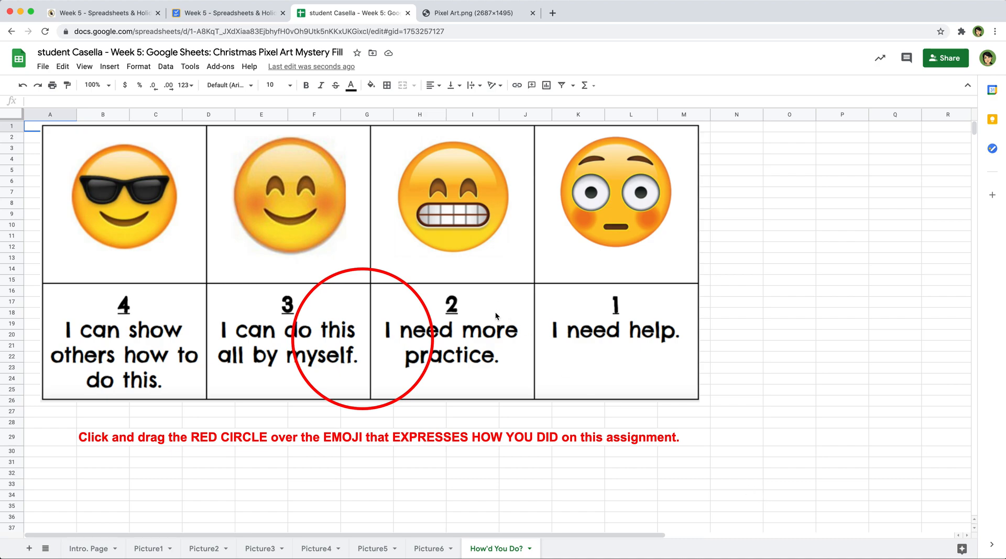
click(372, 351)
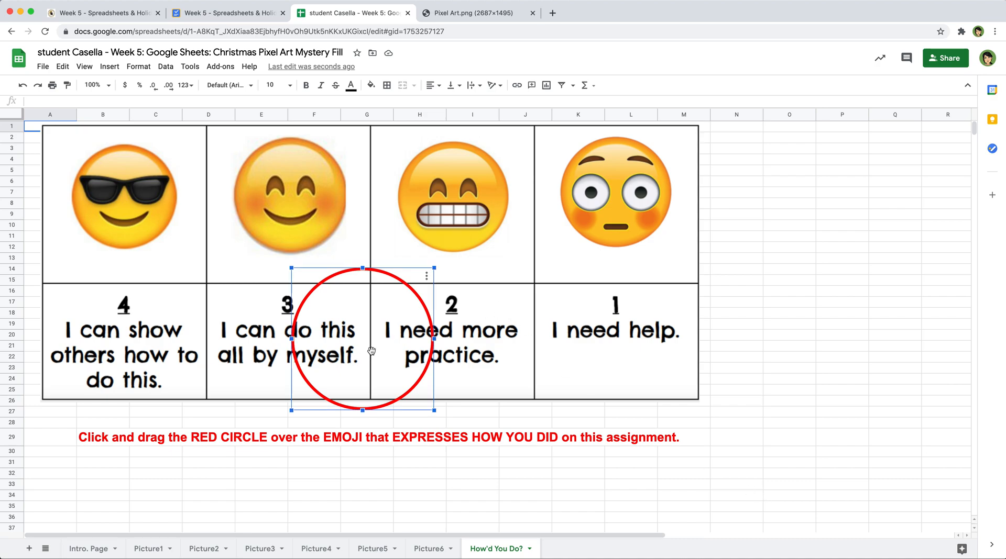
drag(371, 351, 634, 208)
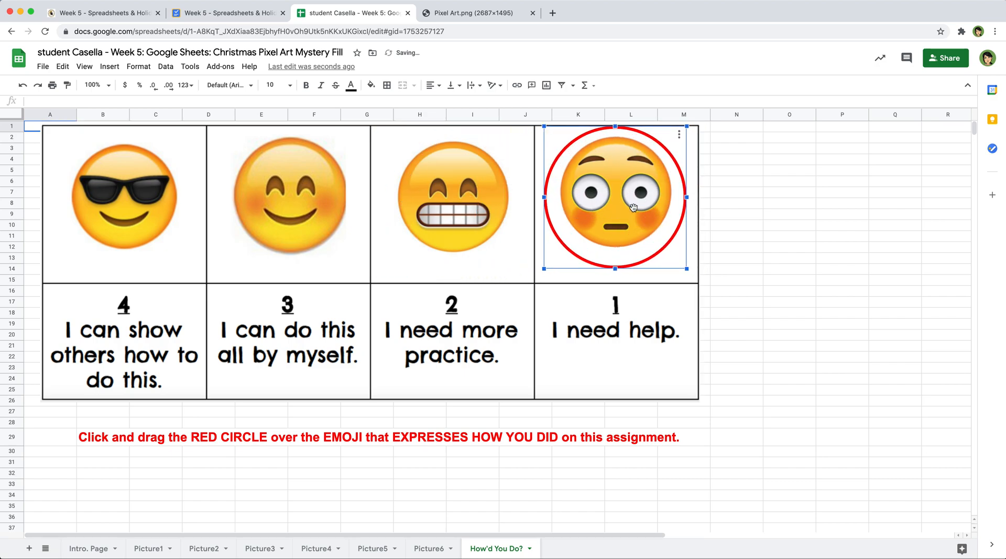
scroll(635, 207, down, 1)
drag(637, 207, 155, 211)
scroll(265, 372, up, 1)
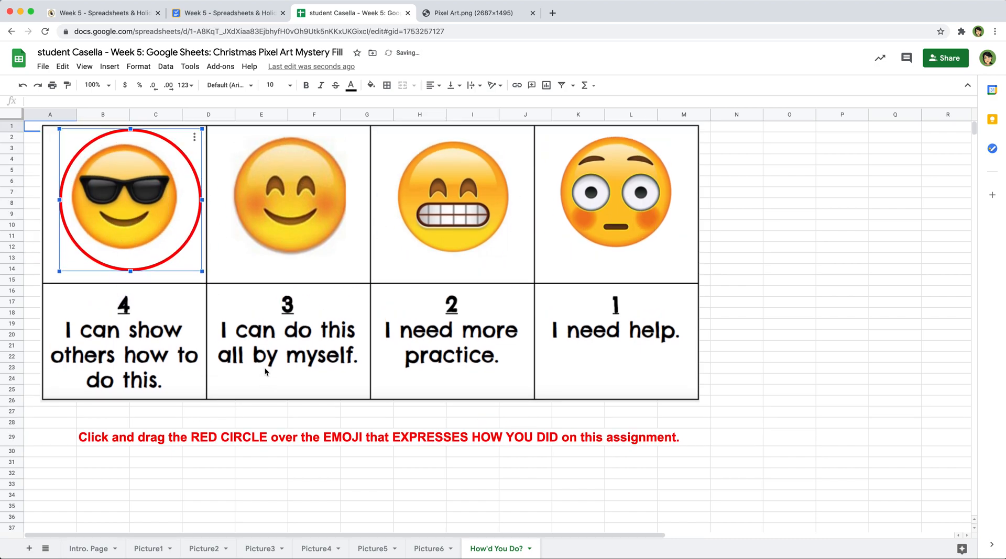
Step: Try the red circle over emoji 1, "I need help.", and return it to the sunglasses emoji
drag(140, 188, 626, 196)
drag(621, 197, 620, 193)
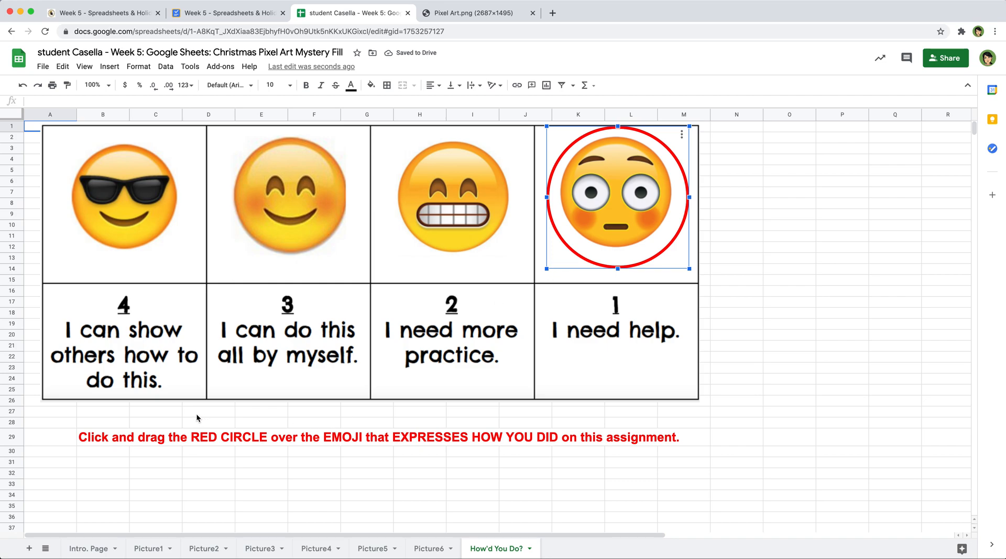
drag(607, 211, 115, 221)
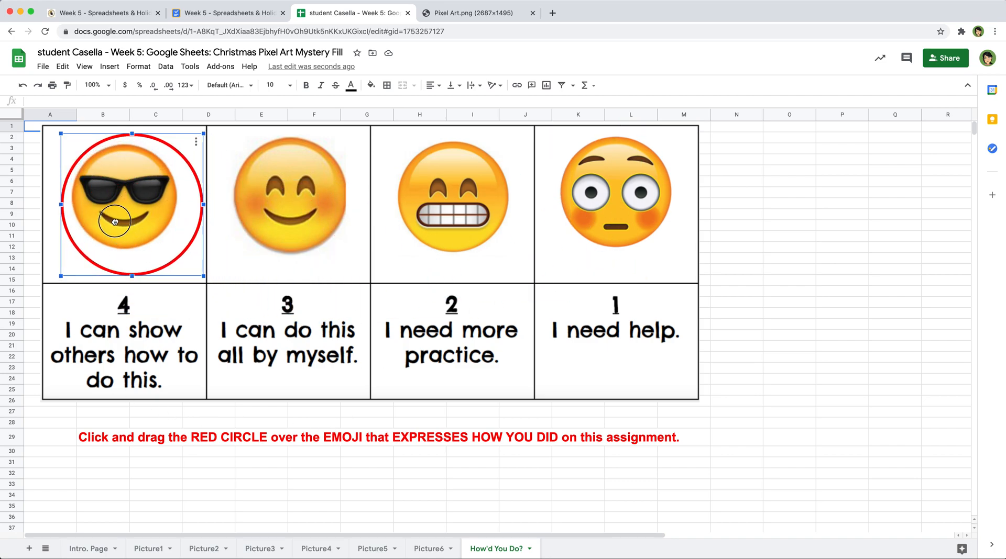
Step: Switch to Google Assignments, submit the Week 5 - Spreadsheets & Holiday Pixel Art assignment, and show the Pixel Art.png image
click(149, 549)
click(204, 548)
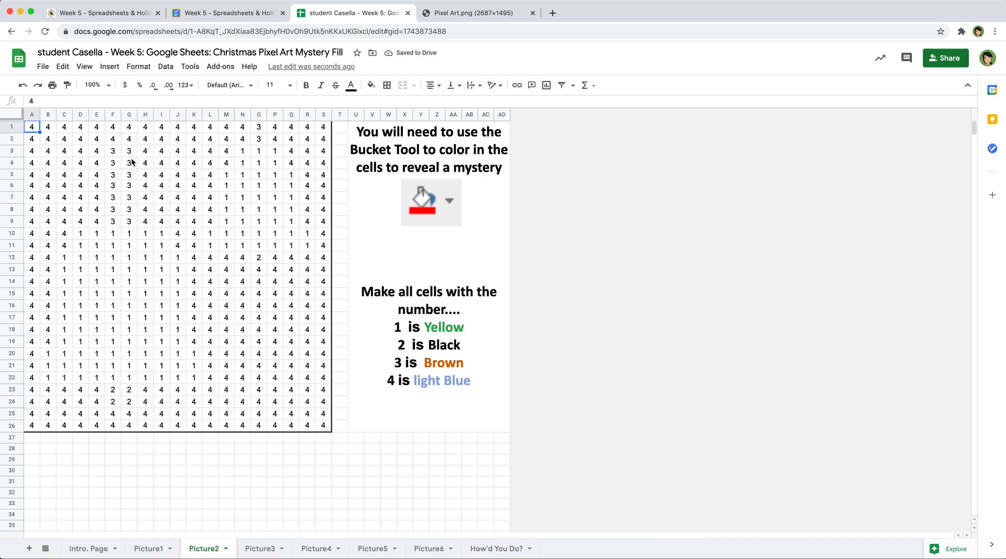
click(176, 12)
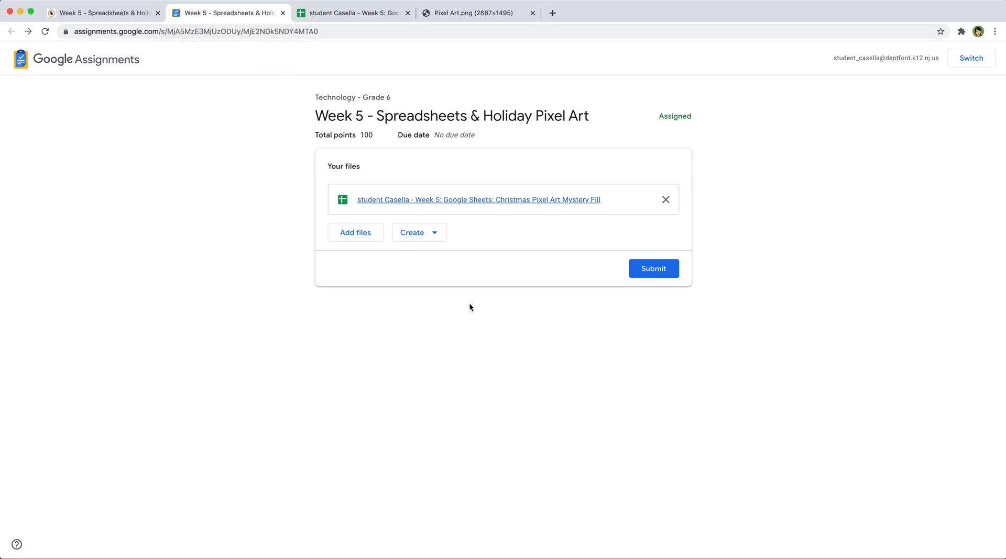
click(660, 273)
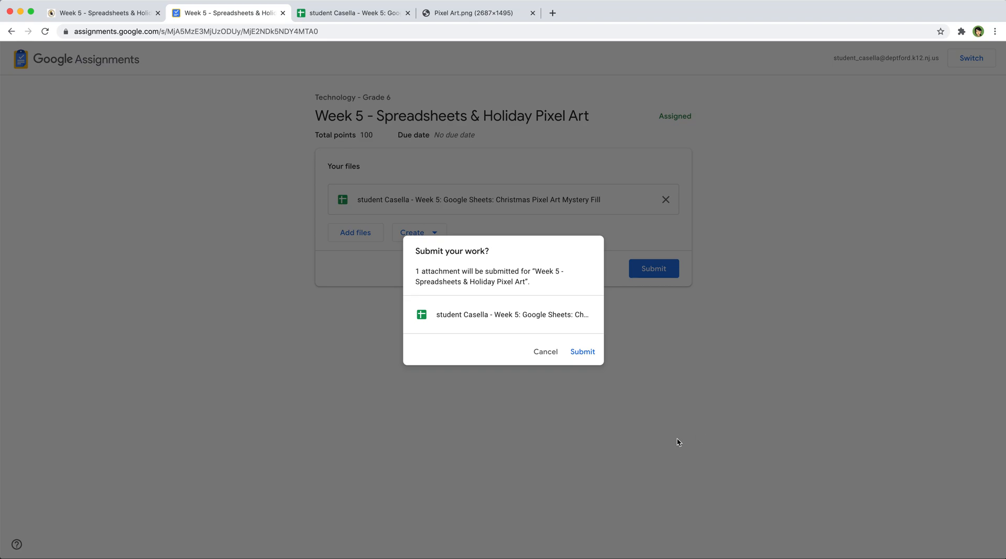
click(583, 352)
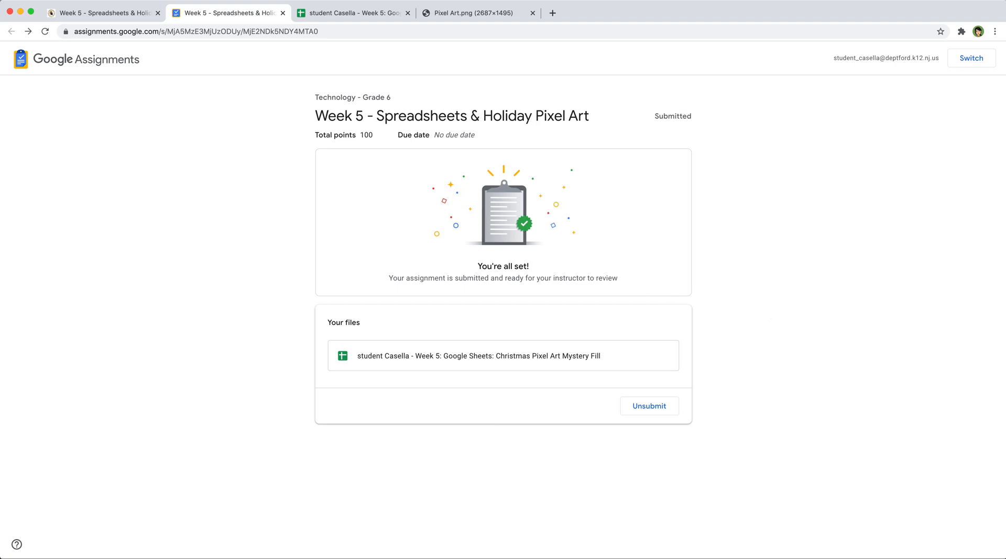
click(471, 11)
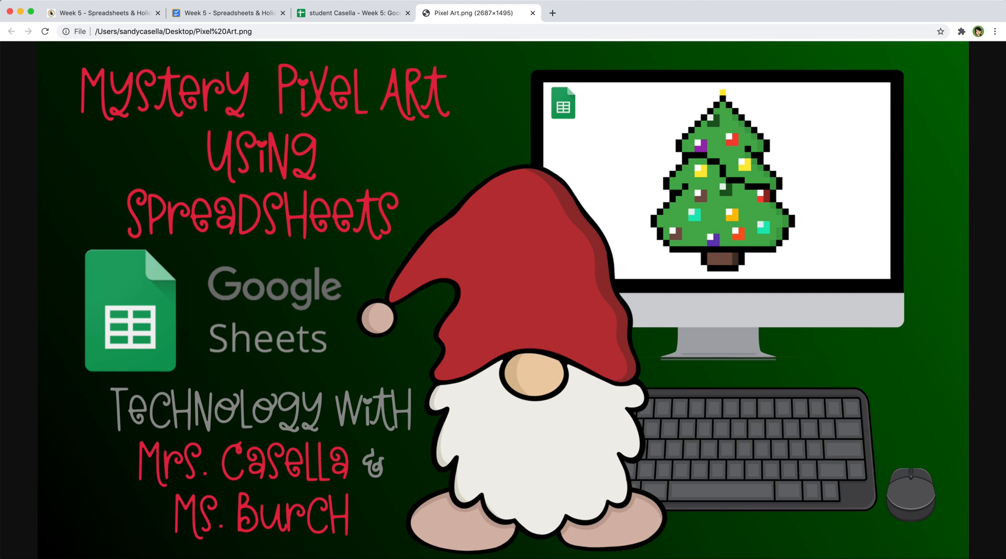